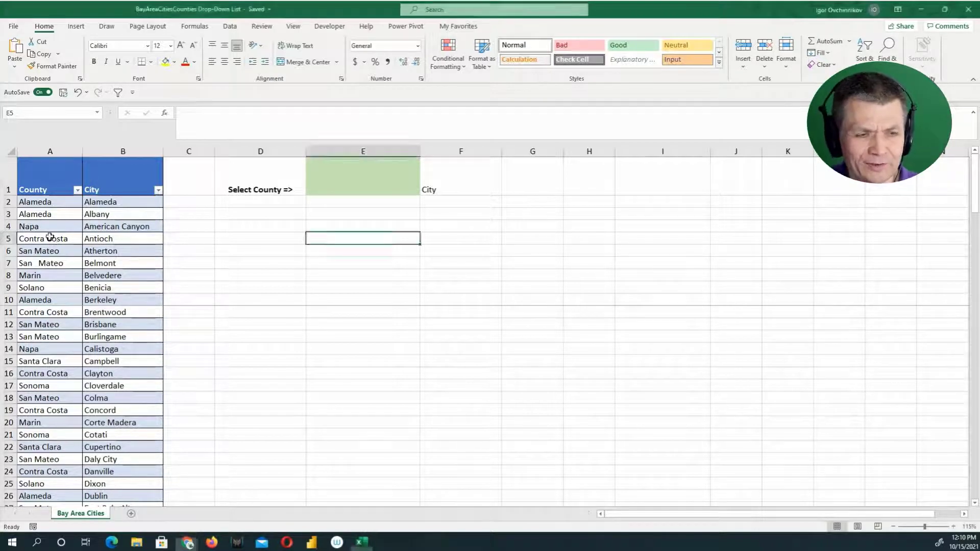
# - Copy all the county values from the table's County column and paste them starting at cell I1
pyautogui.click(50, 240)
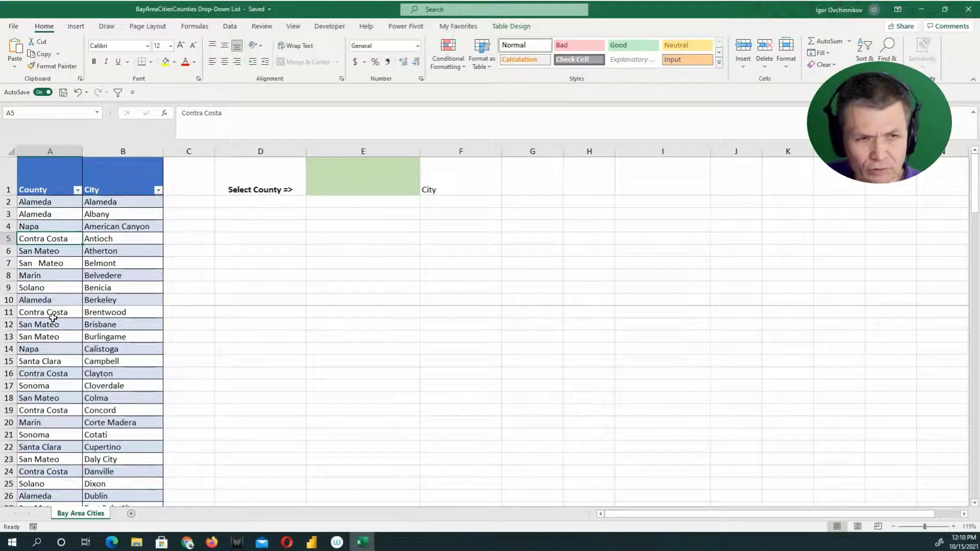
pyautogui.hotkey('ctrl', 'space')
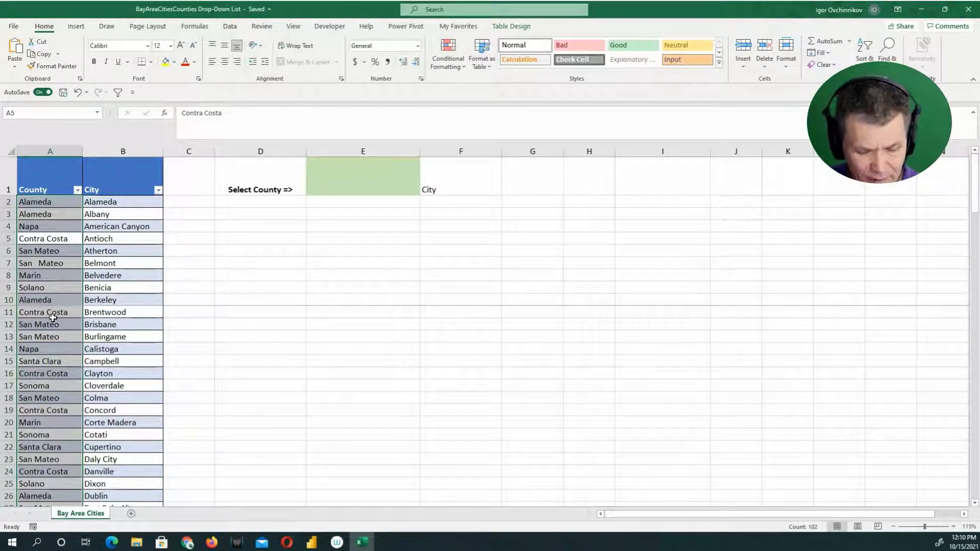
pyautogui.hotkey('ctrl', 'c')
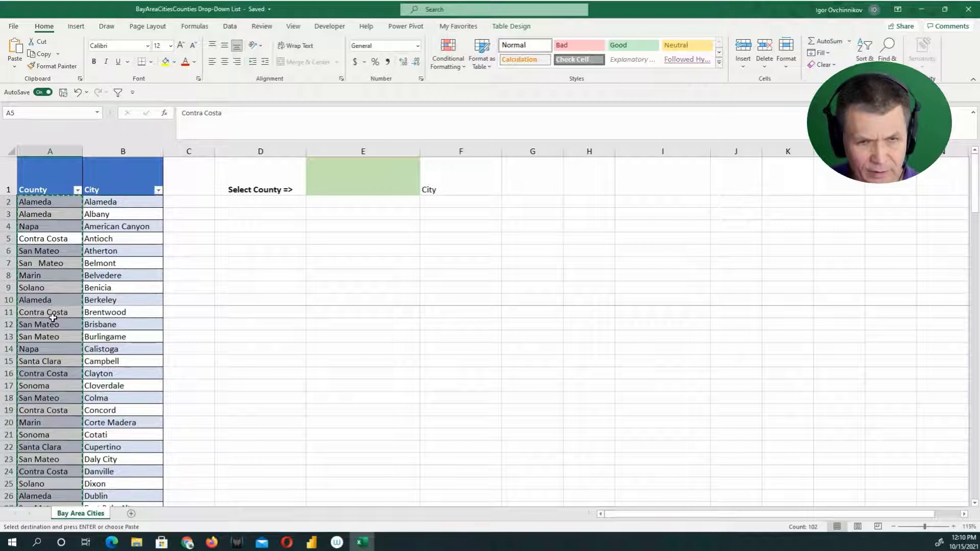
pyautogui.click(653, 188)
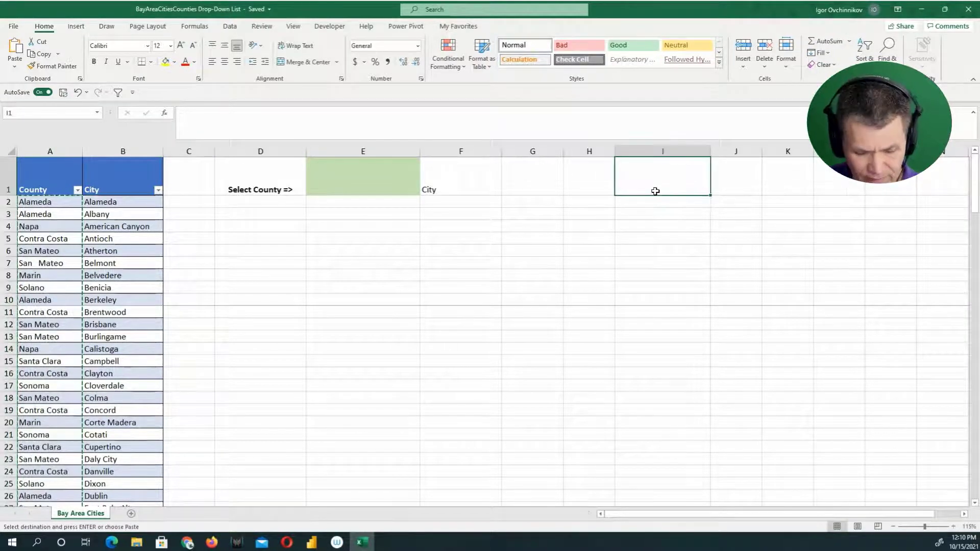
pyautogui.hotkey('ctrl', 'v')
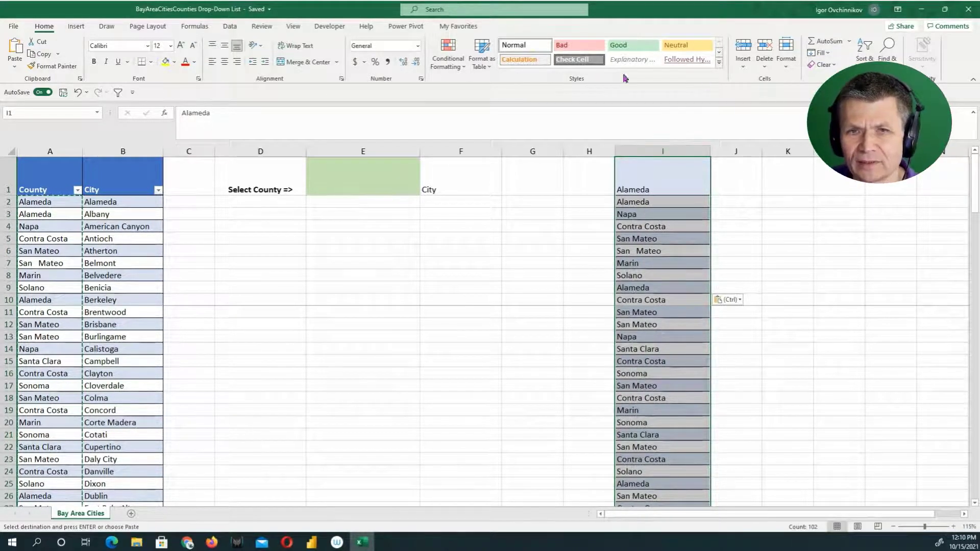
# - Remove duplicates from the pasted county list in column I, treating its first row as a header
pyautogui.click(229, 26)
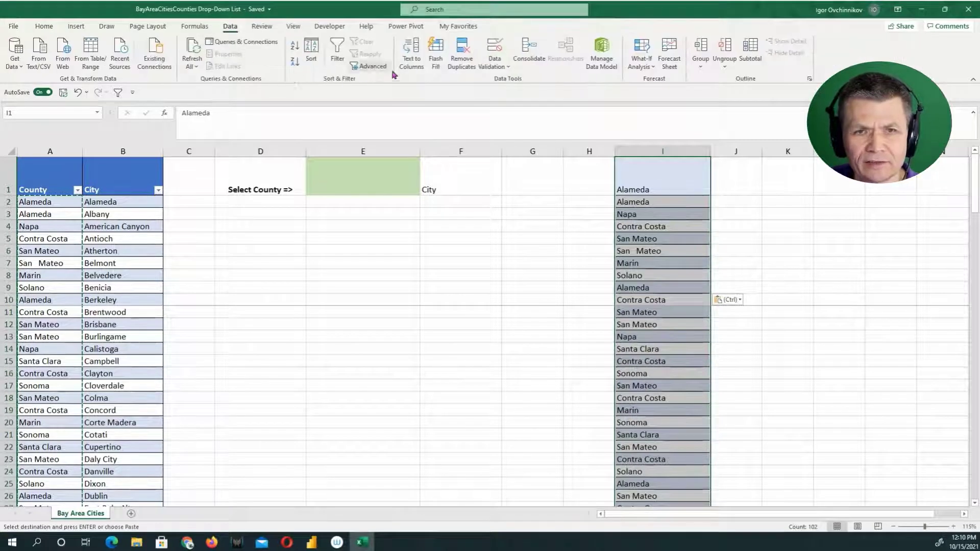
pyautogui.click(460, 59)
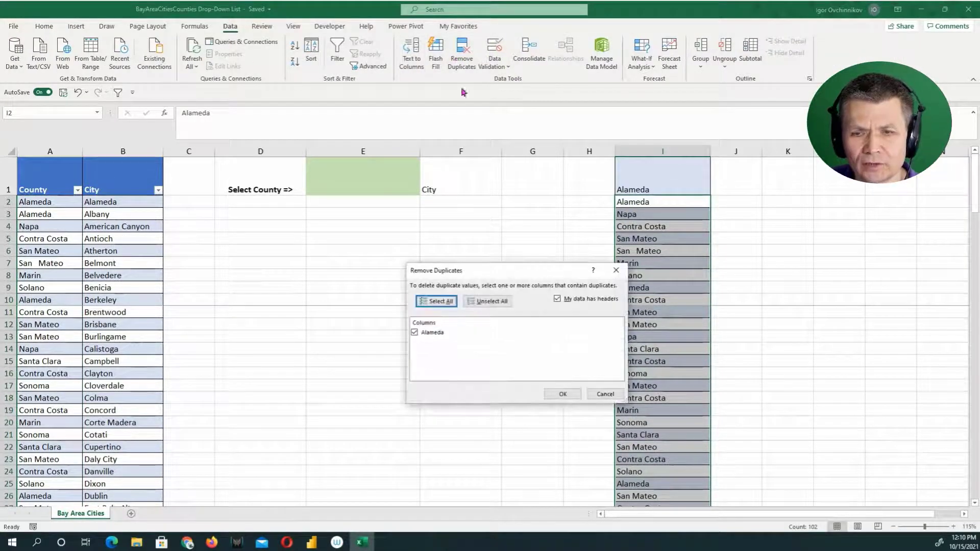
pyautogui.click(564, 394)
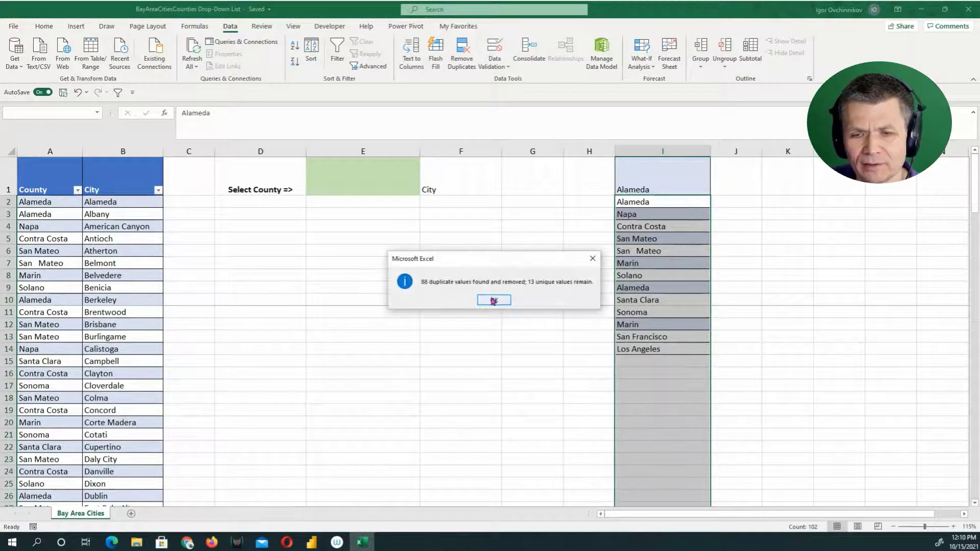
pyautogui.click(494, 301)
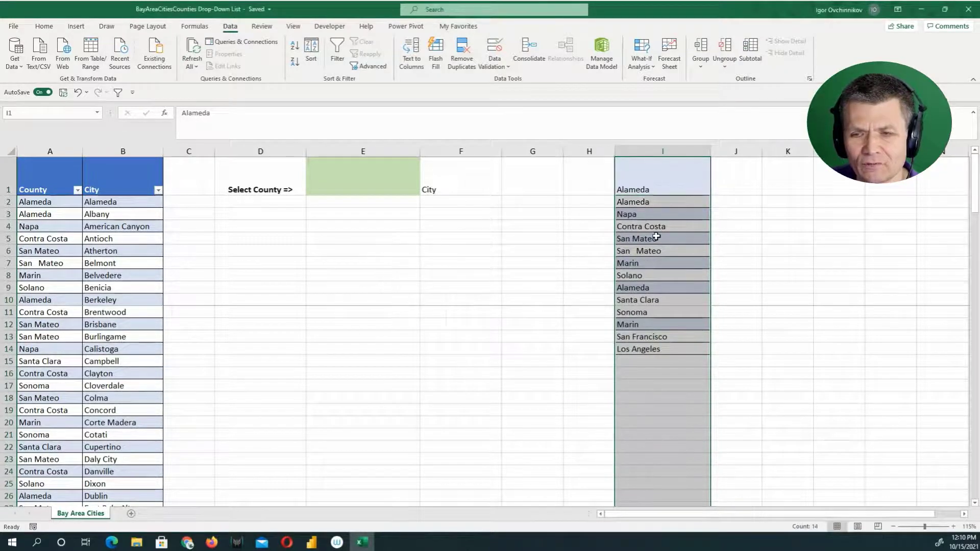
# - Inspect the county names left in column I for repeated entries, checking the spacing inside the text of cell I6
pyautogui.click(653, 203)
pyautogui.click(651, 192)
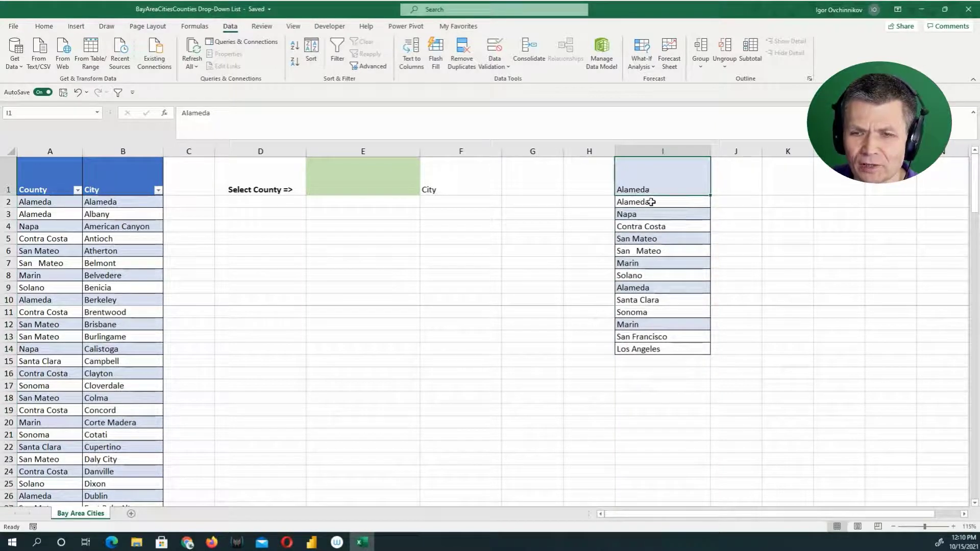
pyautogui.click(651, 202)
pyautogui.click(649, 239)
pyautogui.click(638, 252)
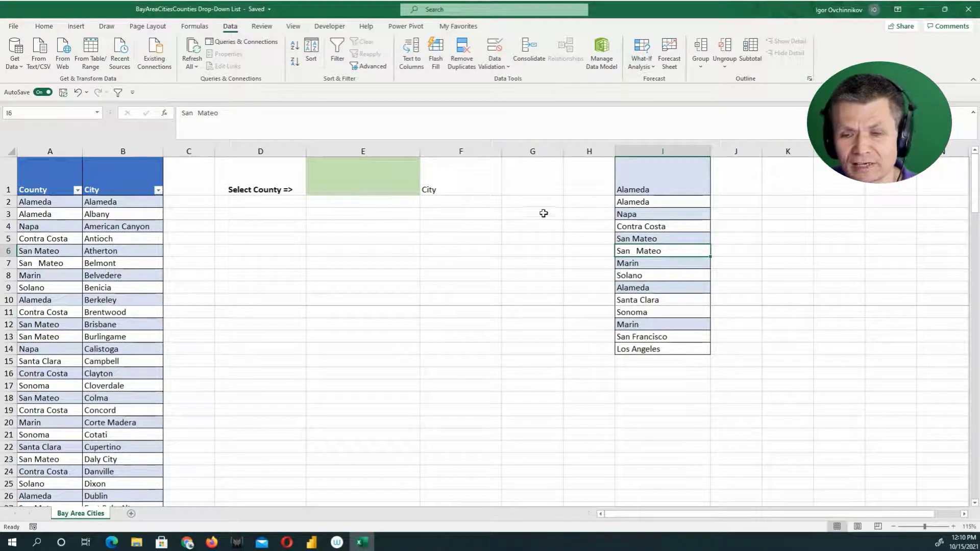
pyautogui.doubleClick(635, 252)
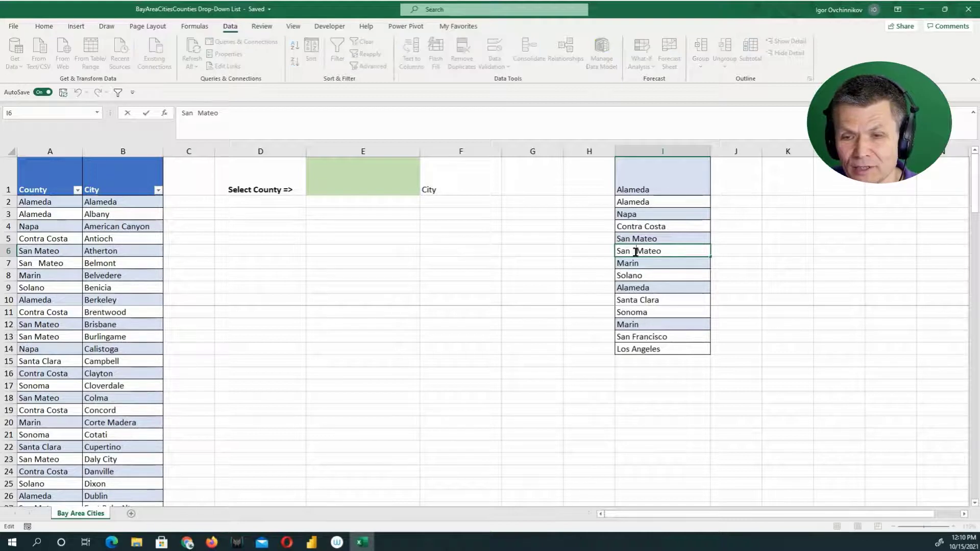
pyautogui.press('Left')
pyautogui.press('Left')
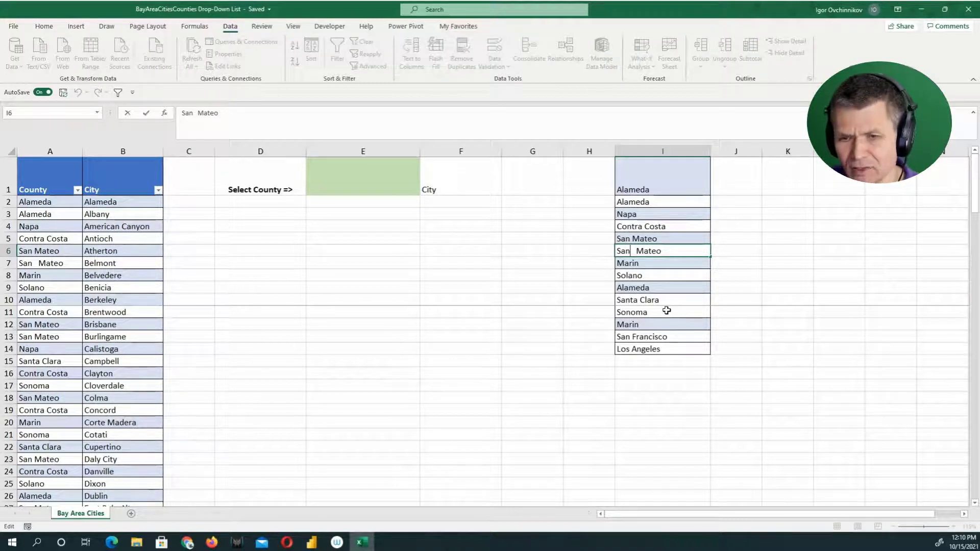
pyautogui.press('Escape')
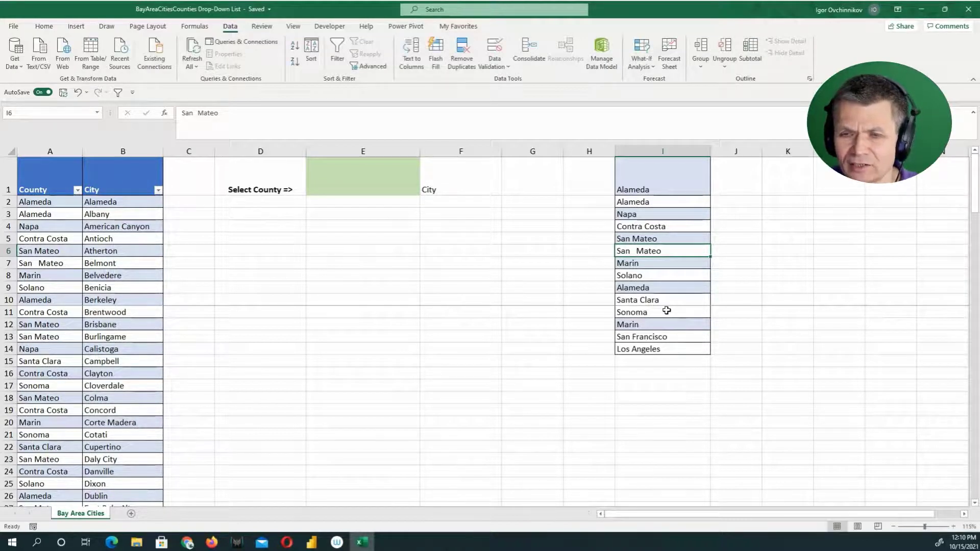
# - Widen column J to about 18.25, enter =TRIM(I1) in J1 and fill the formula down to J14
pyautogui.moveTo(761, 151); pyautogui.dragTo(800, 152)
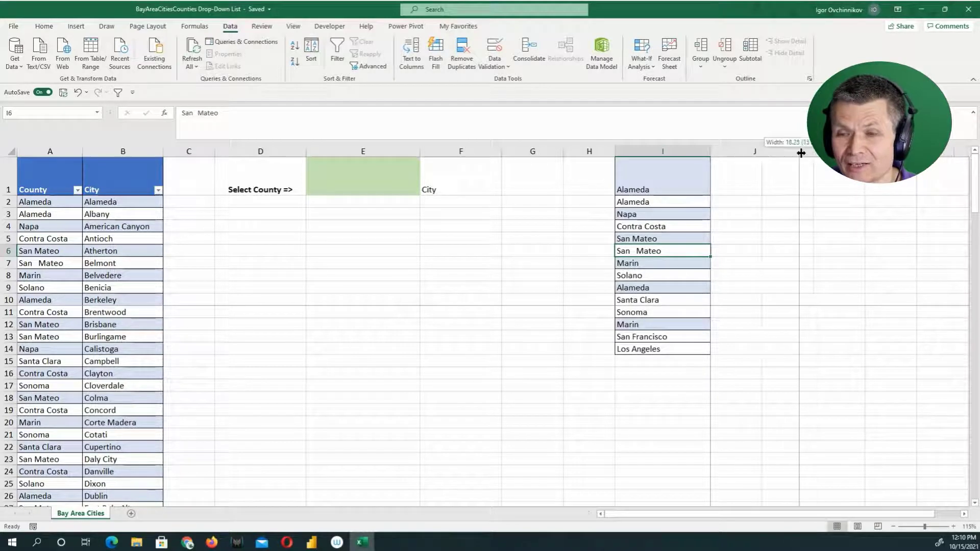
pyautogui.click(751, 185)
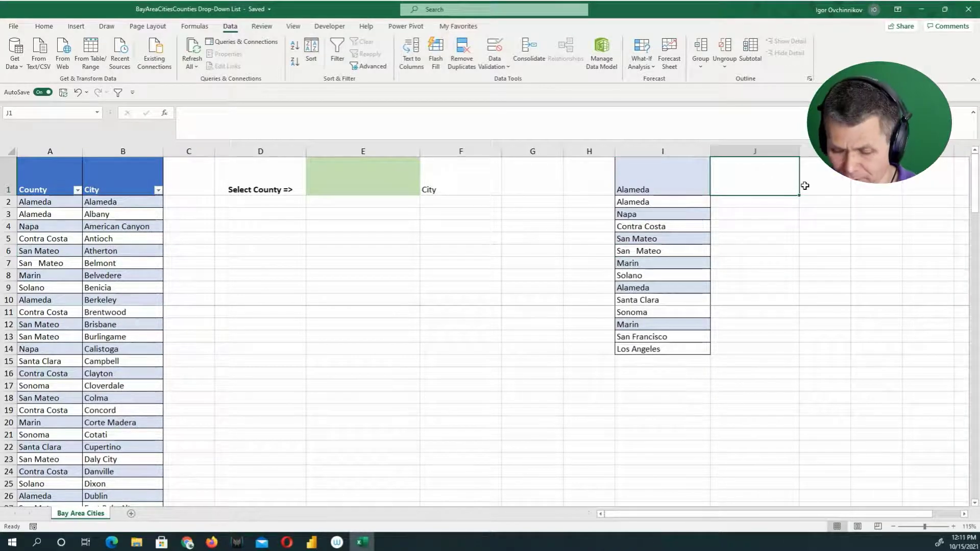
pyautogui.write('=')
pyautogui.write('trim')
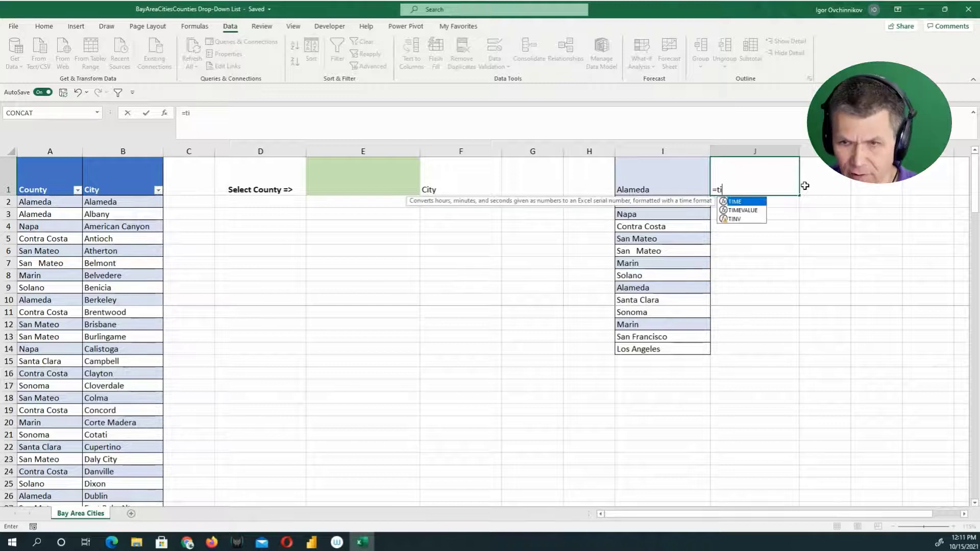
pyautogui.press('Tab')
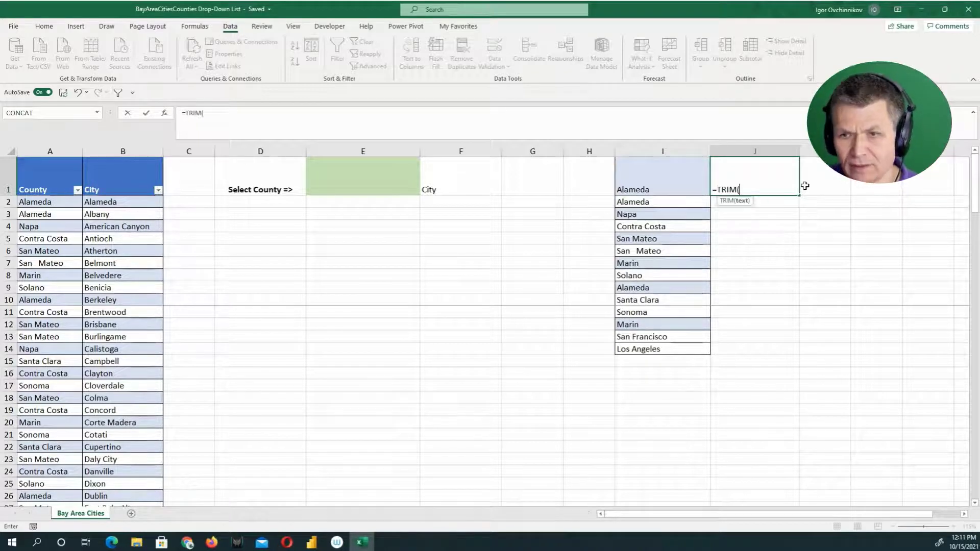
pyautogui.press('Left')
pyautogui.hotkey('ctrl', 'Return')
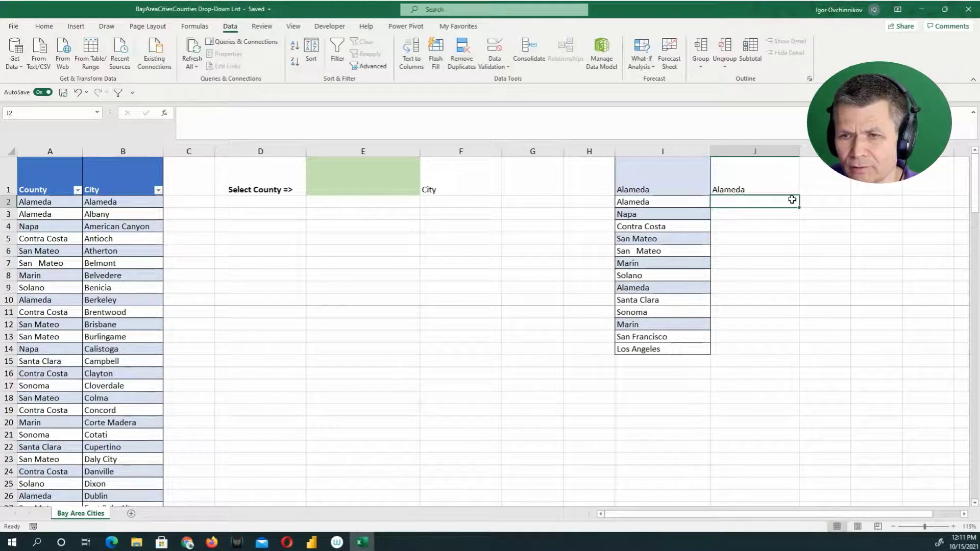
pyautogui.doubleClick(800, 195)
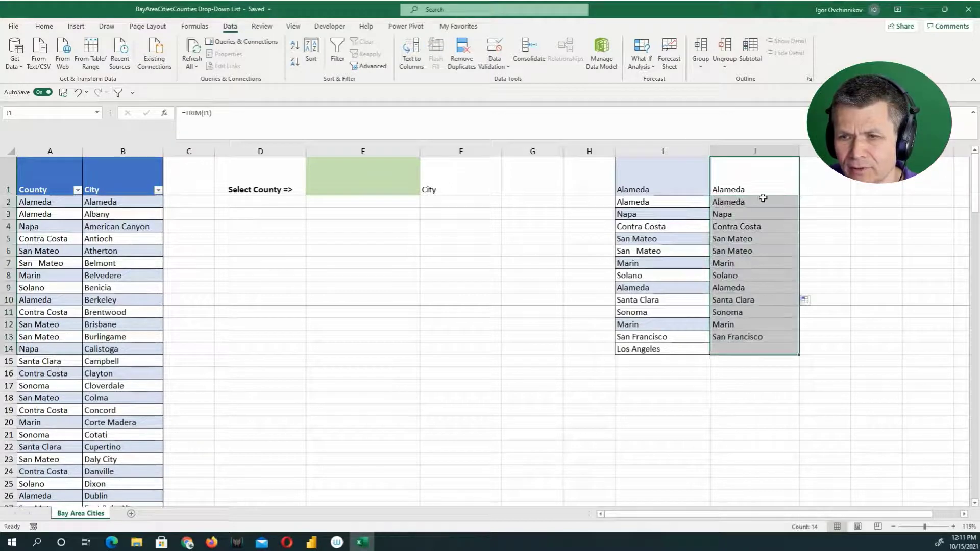
# - Replace the TRIM formulas in J1:J14 with their plain values by copying and pasting them in place
pyautogui.hotkey('ctrl', 'c')
pyautogui.hotkey('ctrl', 'v')
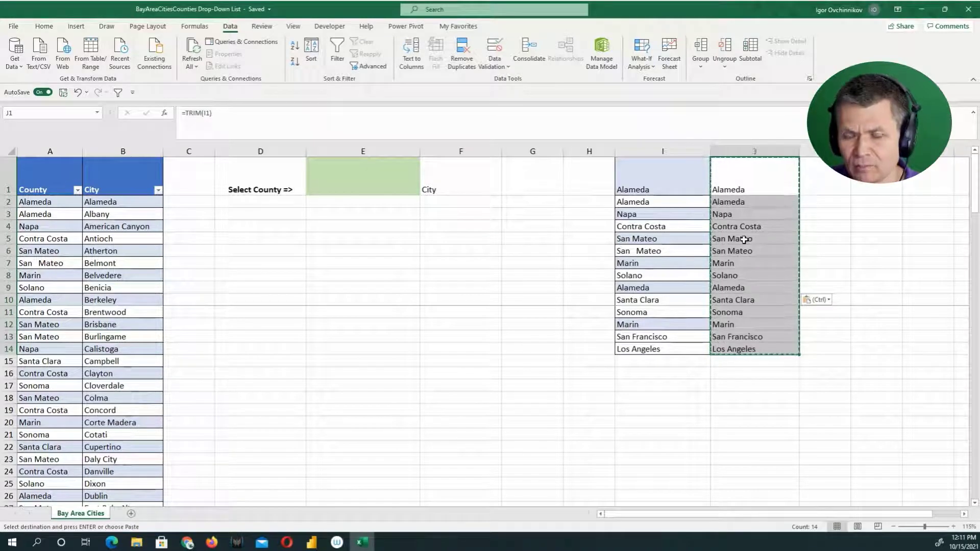
pyautogui.click(823, 301)
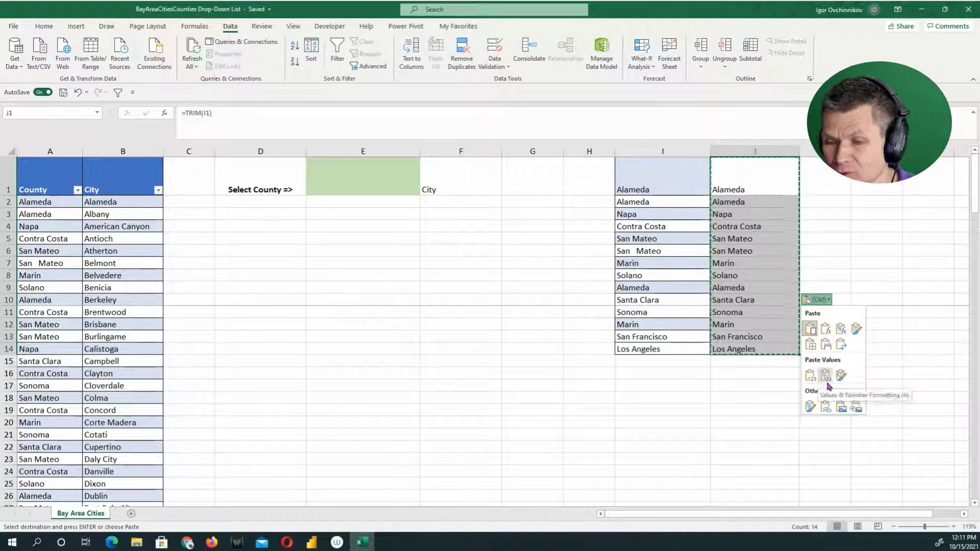
pyautogui.click(811, 375)
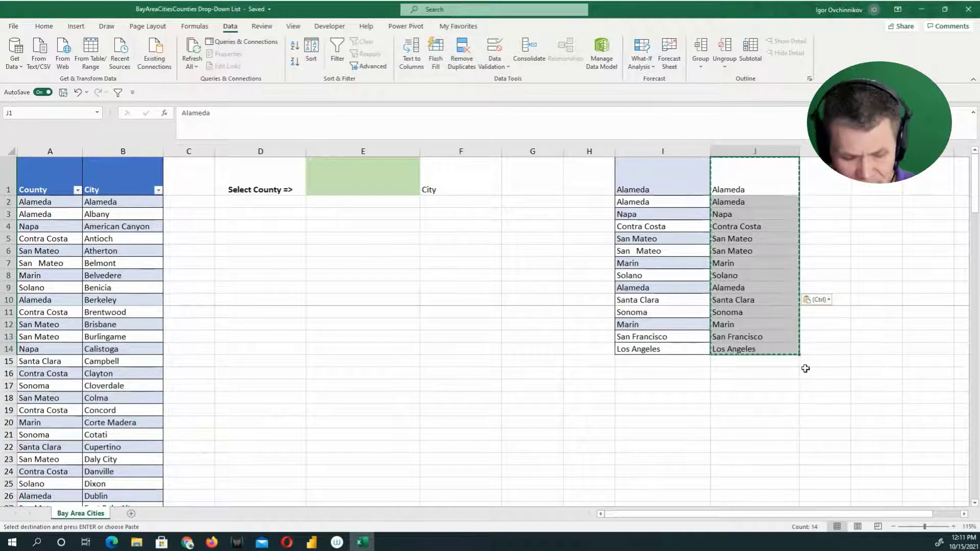
# - Remove duplicates from J1:J14, continuing with the current selection only and without headers, and select the resulting list J1:J10
pyautogui.click(759, 265)
pyautogui.moveTo(754, 191); pyautogui.dragTo(734, 345)
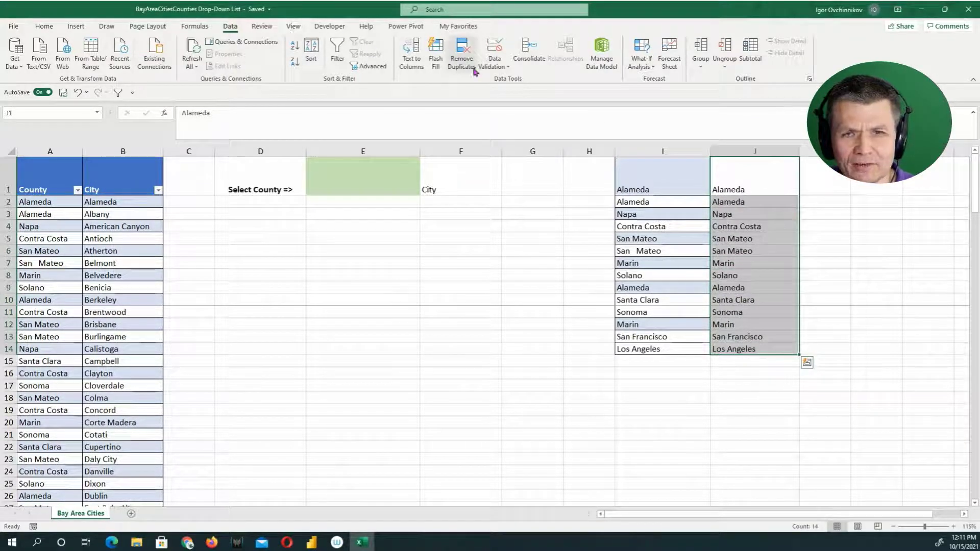
pyautogui.click(461, 51)
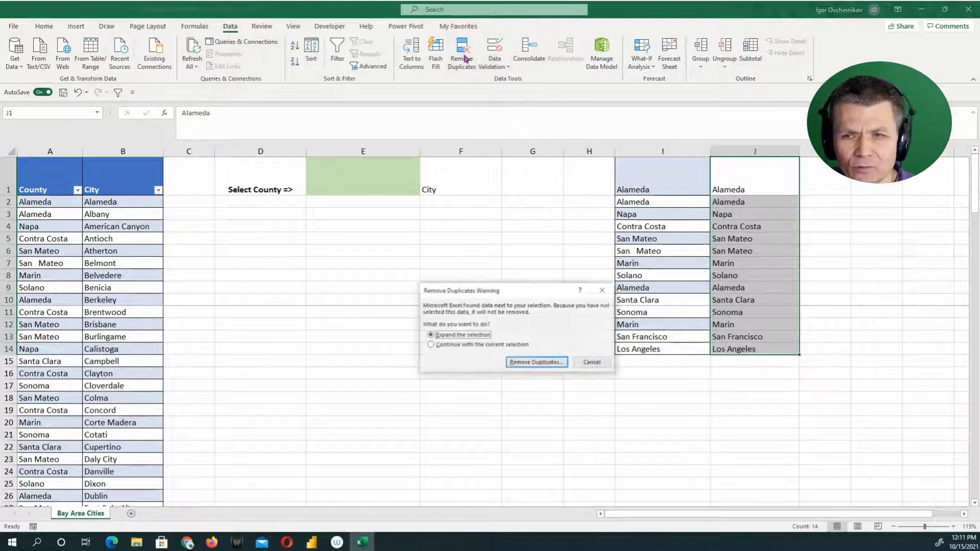
pyautogui.click(473, 346)
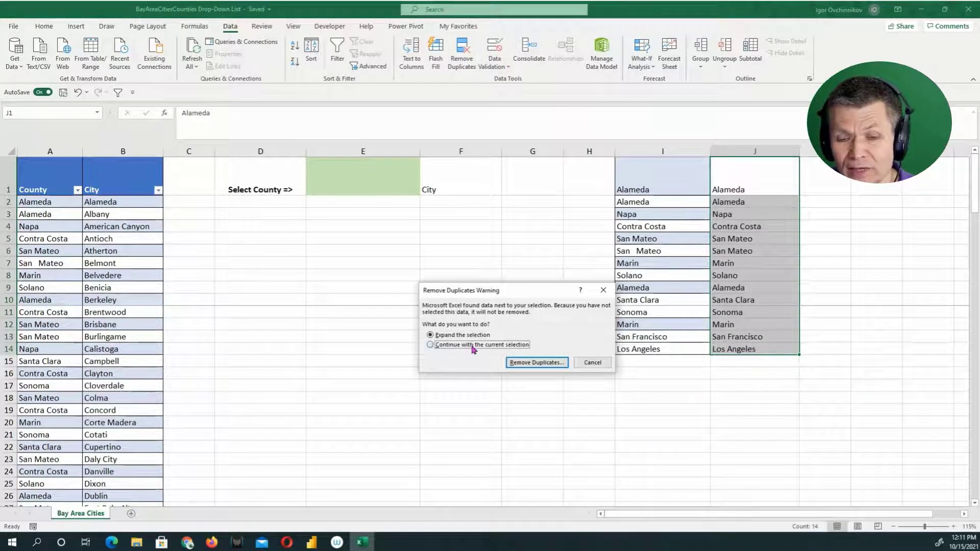
pyautogui.click(551, 363)
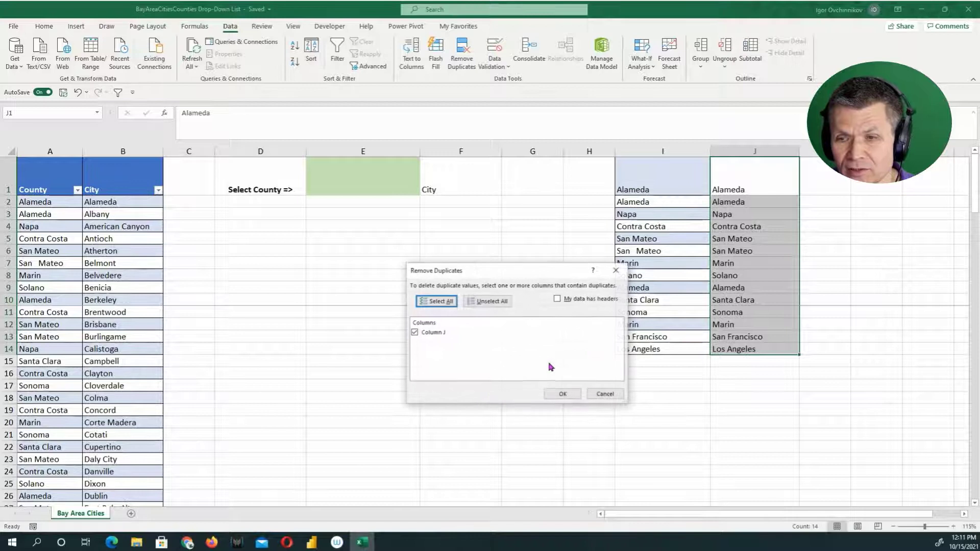
pyautogui.click(564, 397)
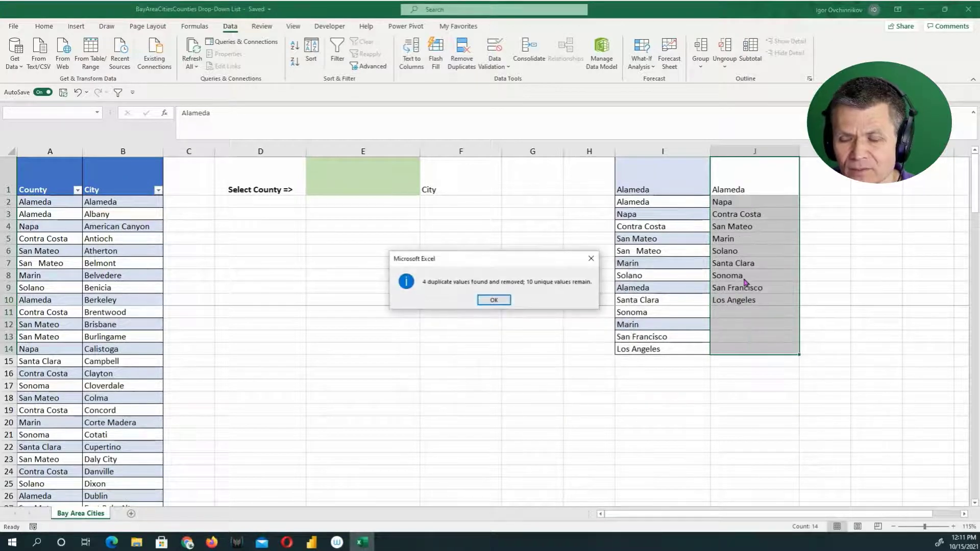
pyautogui.click(493, 300)
pyautogui.click(717, 251)
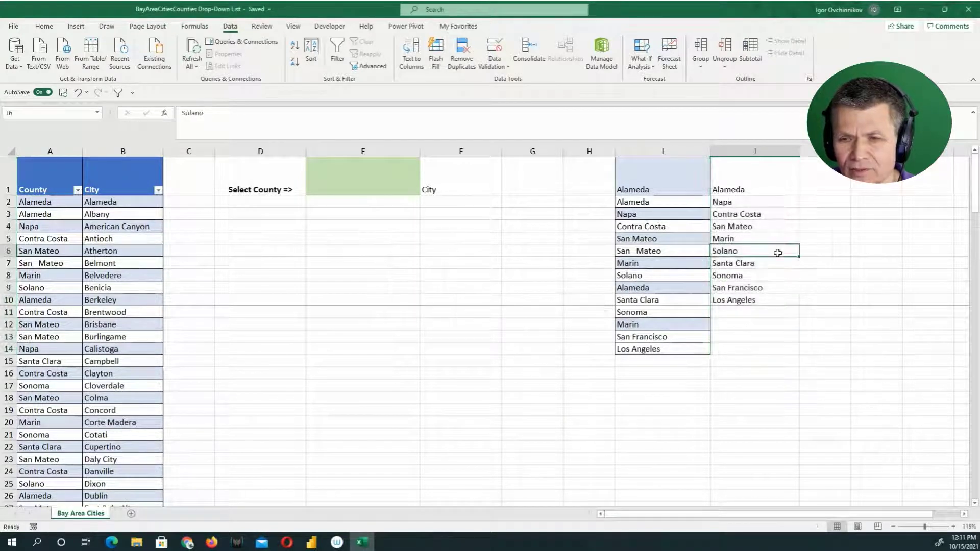
pyautogui.moveTo(739, 191); pyautogui.dragTo(745, 297)
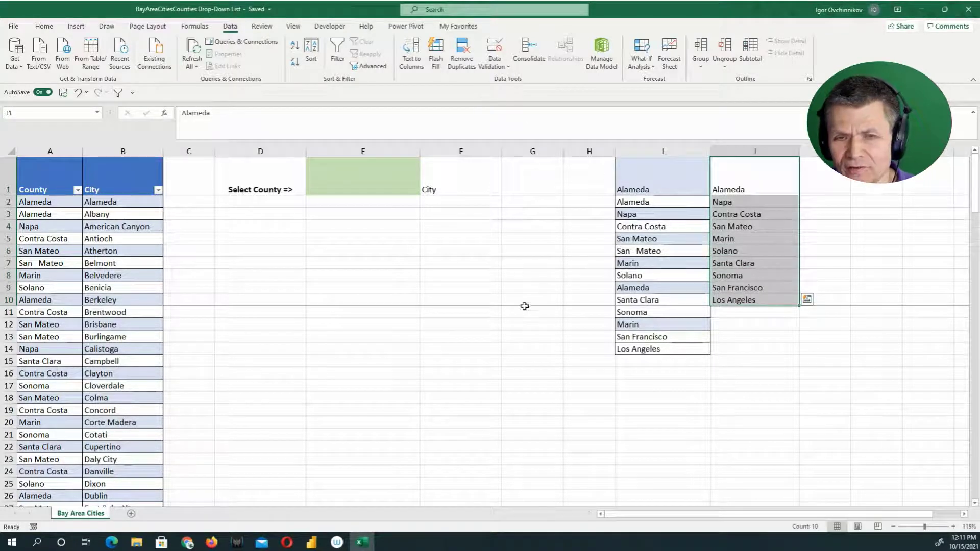
# - Add list data validation to cell E1 with the source =$J$1:$J$10
pyautogui.click(352, 185)
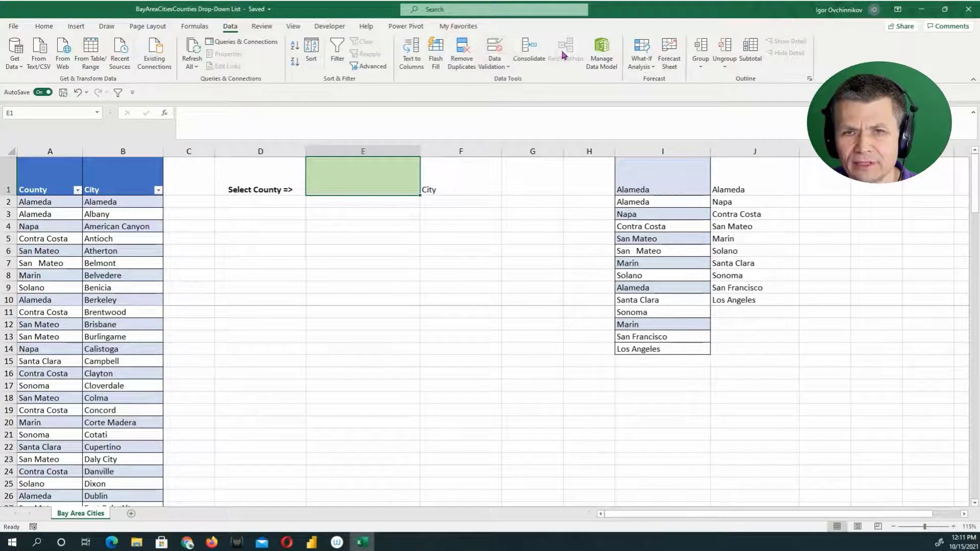
pyautogui.click(495, 49)
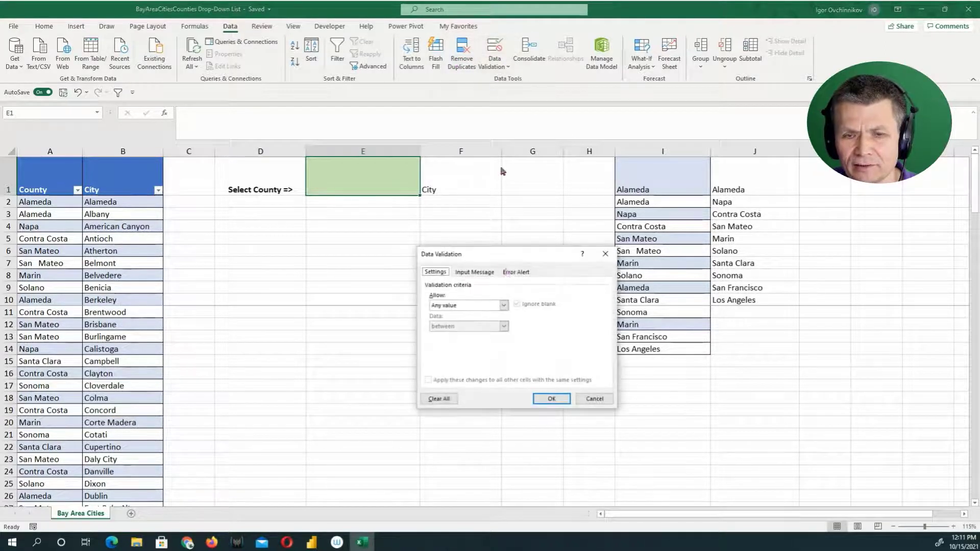
pyautogui.click(487, 306)
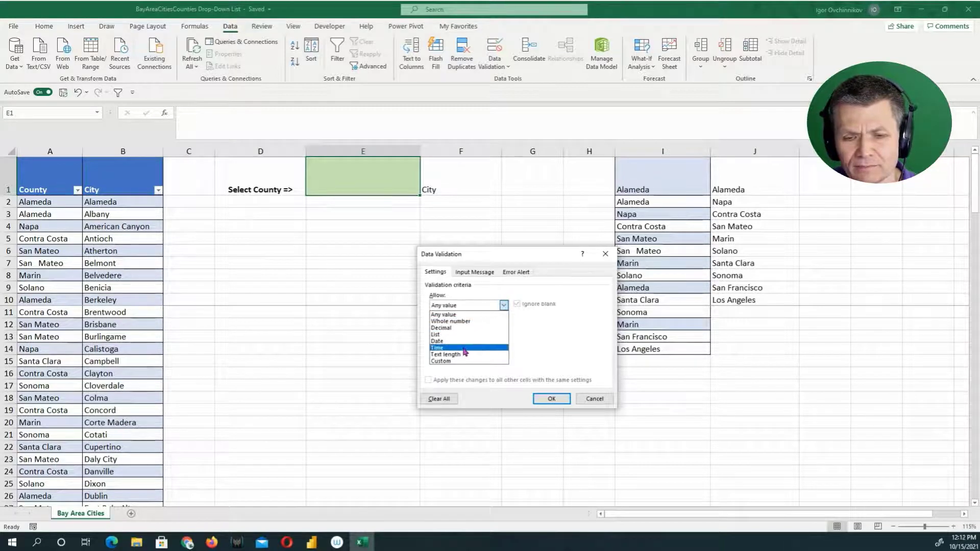
pyautogui.click(453, 335)
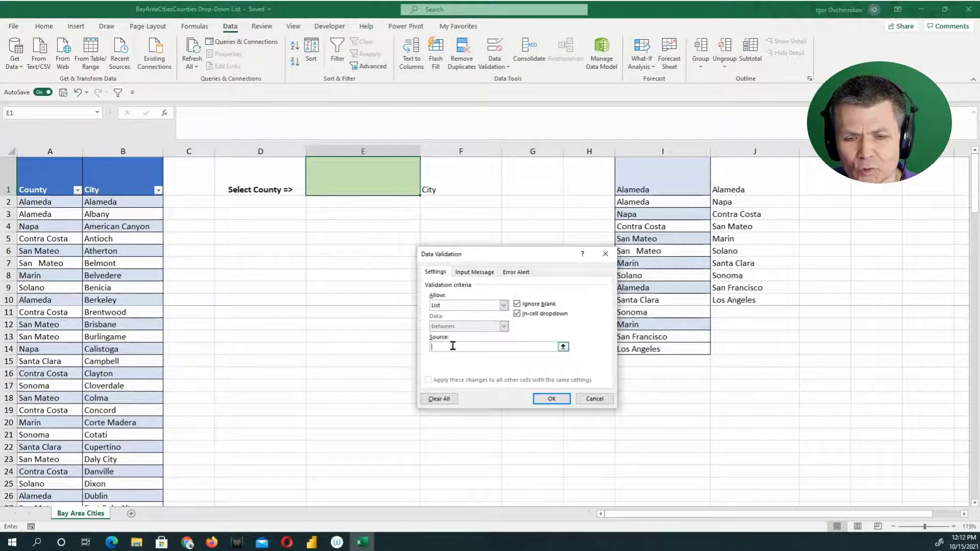
pyautogui.click(453, 346)
pyautogui.moveTo(725, 190); pyautogui.dragTo(746, 301)
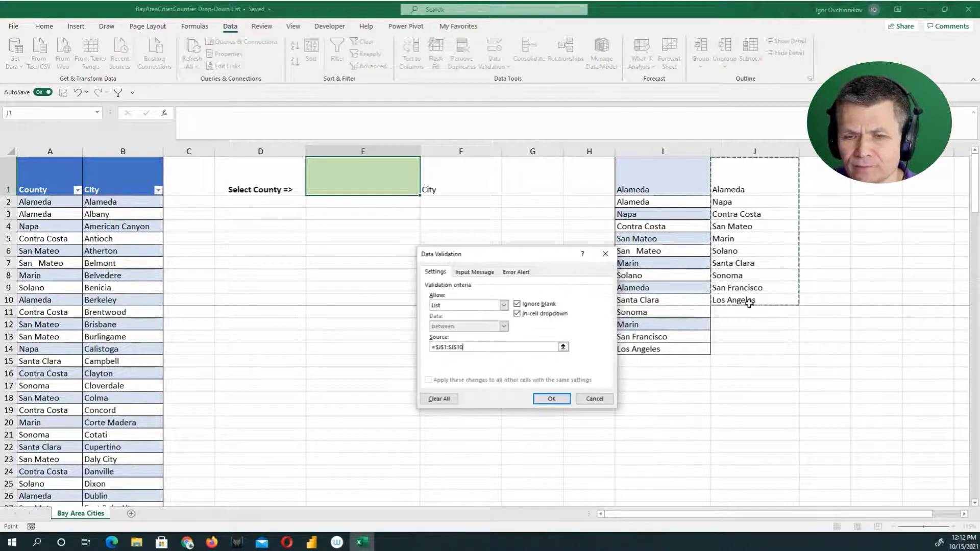
pyautogui.click(552, 398)
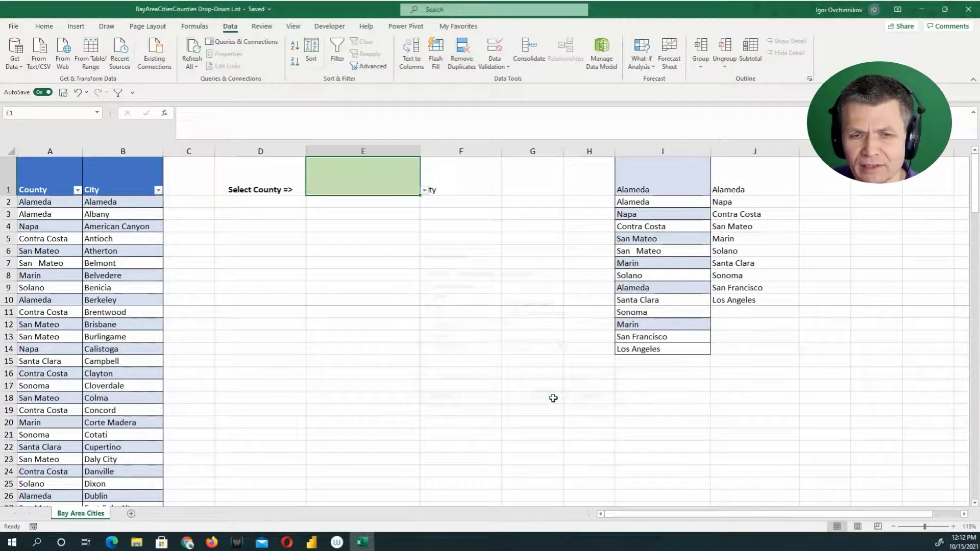
# - Choose Contra Costa from the drop-down in E1 and compare the drop-down entries with the county list in column J
pyautogui.click(425, 190)
pyautogui.click(405, 215)
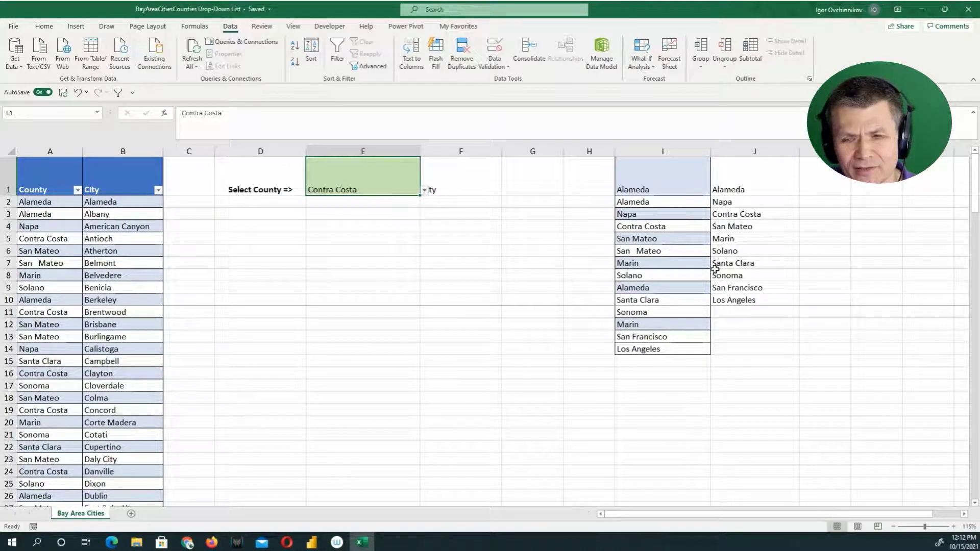
pyautogui.moveTo(759, 201); pyautogui.dragTo(760, 301)
pyautogui.moveTo(762, 191); pyautogui.dragTo(762, 265)
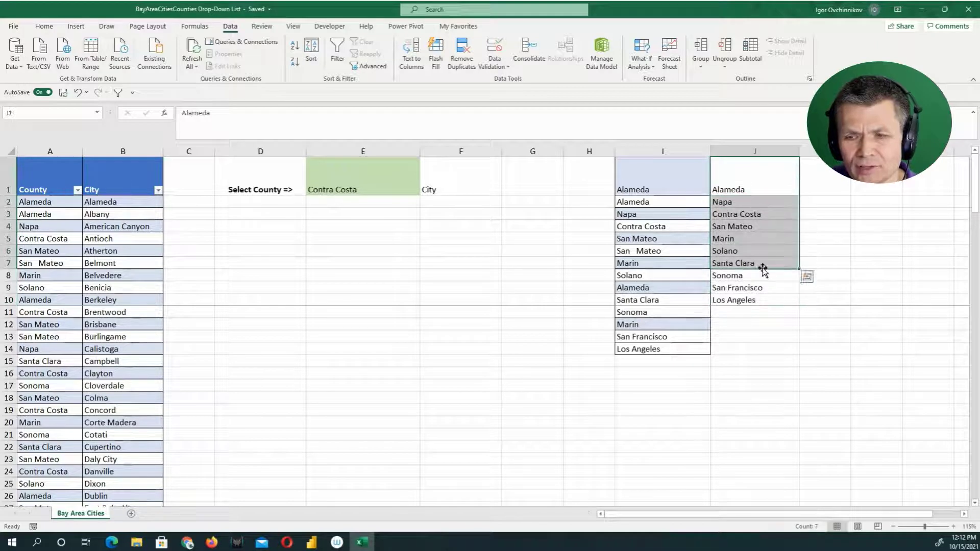
pyautogui.click(360, 191)
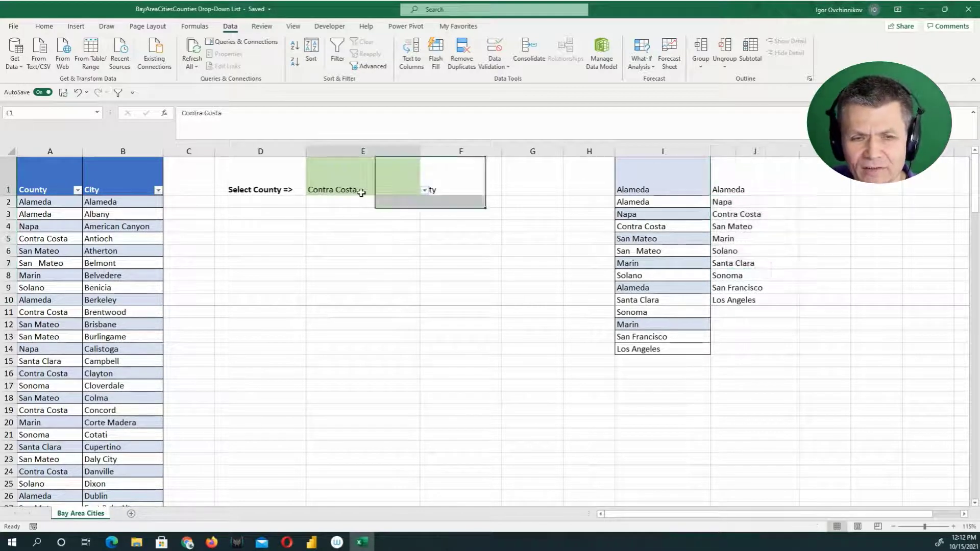
pyautogui.click(425, 191)
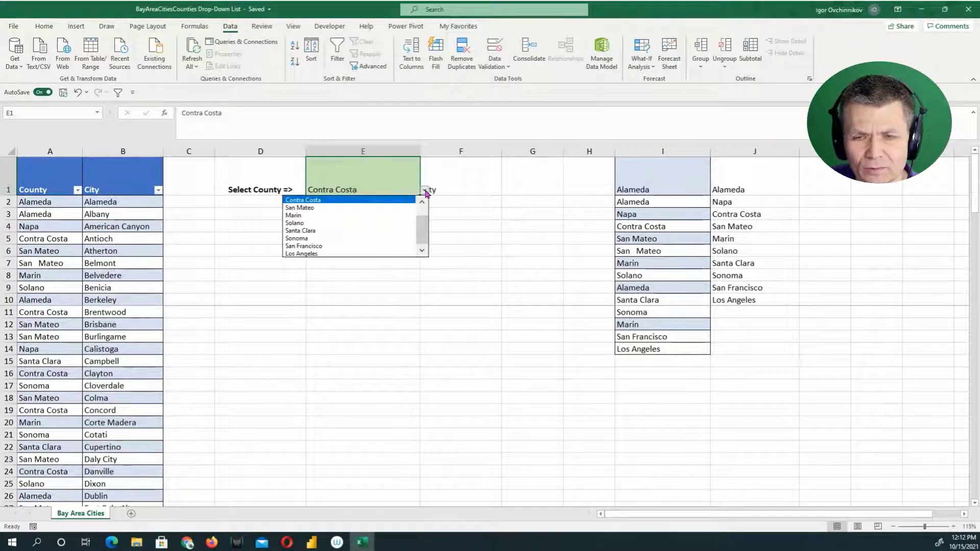
pyautogui.click(424, 191)
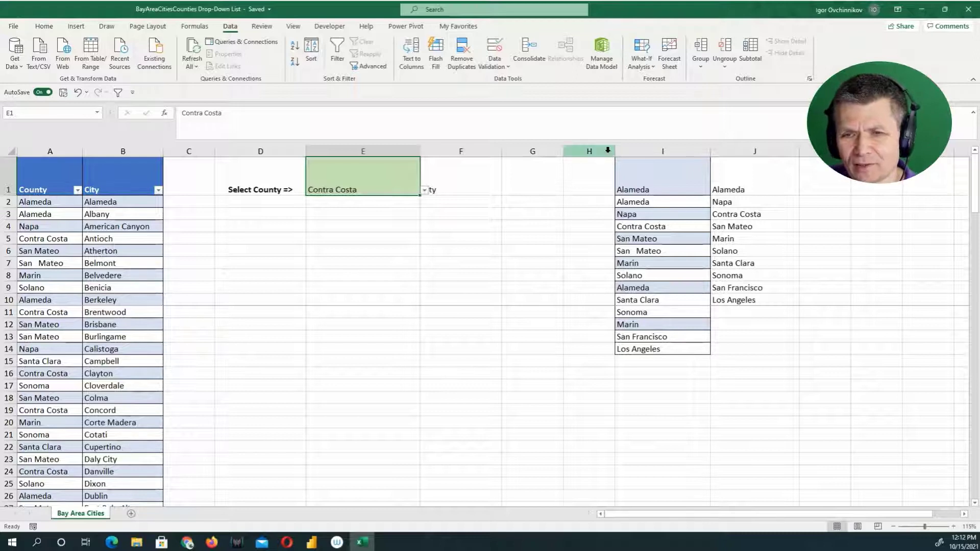
# - Delete columns H through K, which hold the helper county lists
pyautogui.moveTo(605, 151); pyautogui.dragTo(802, 151)
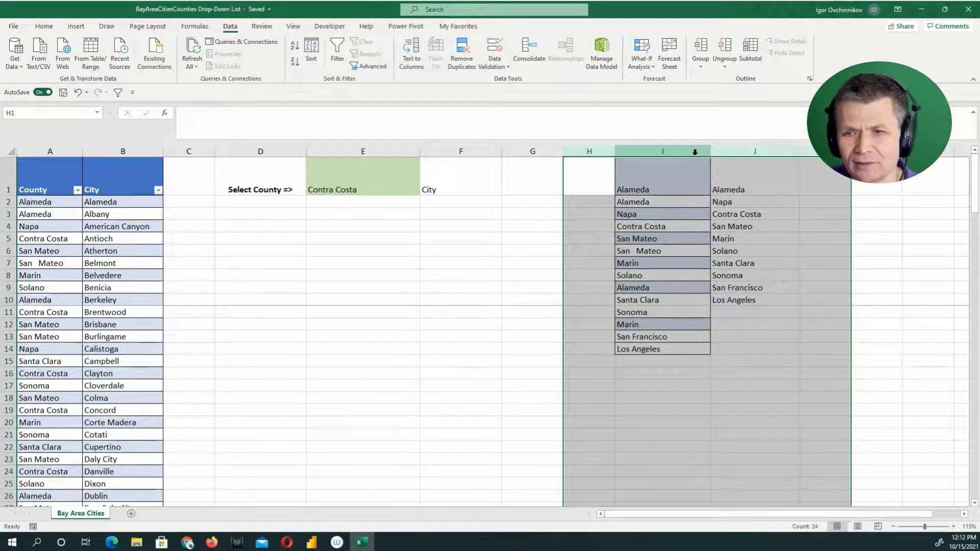
pyautogui.rightClick(697, 152)
pyautogui.click(724, 254)
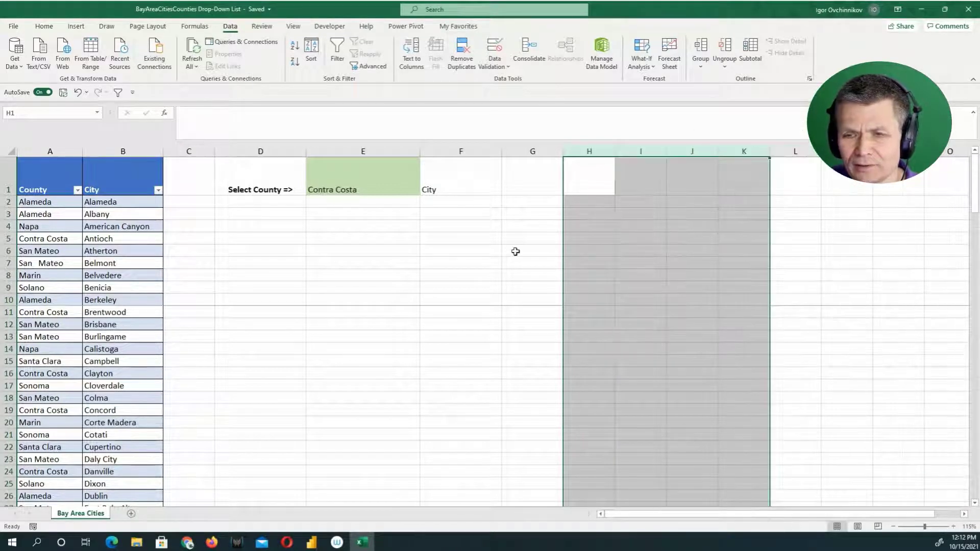
pyautogui.click(515, 251)
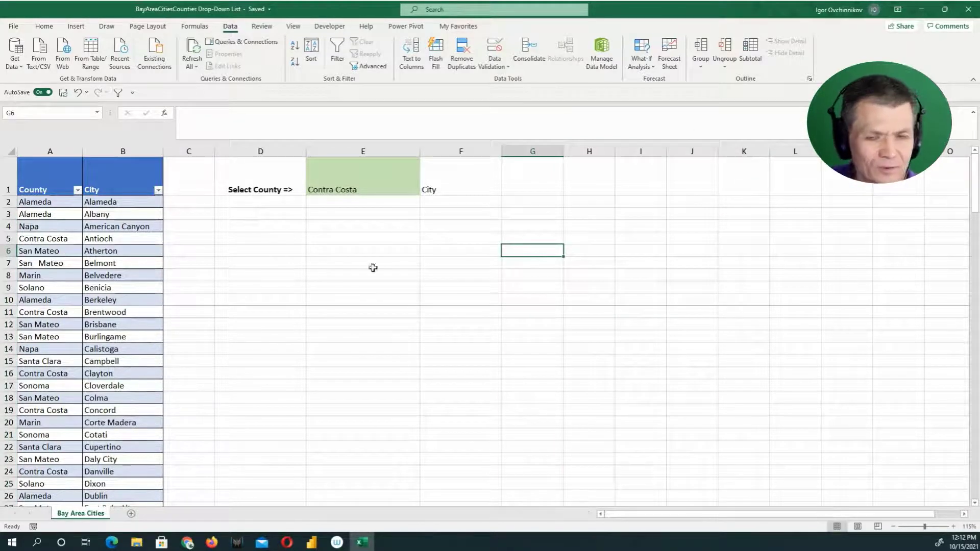
# - Enter =UNIQUE(BayArea[County]) in cell I1 to list the distinct counties from the table
pyautogui.click(634, 191)
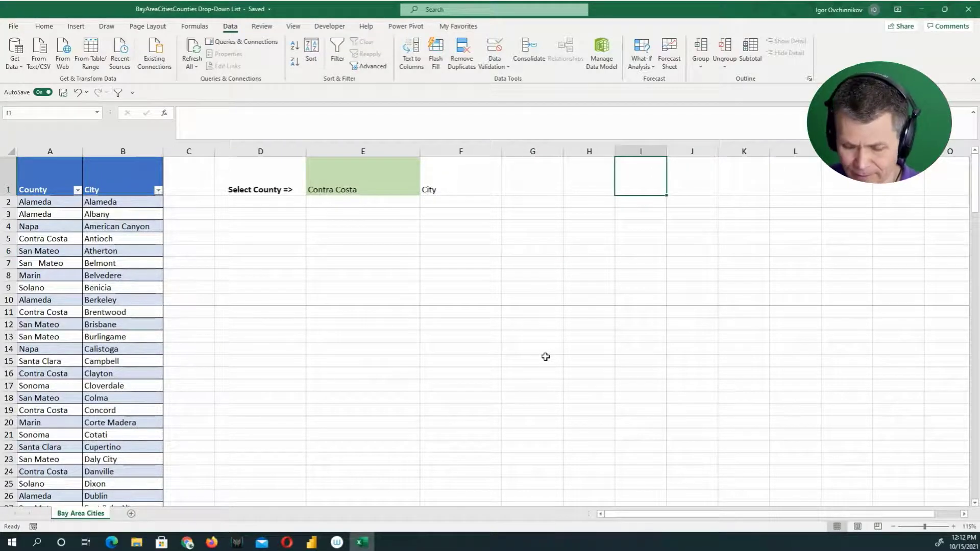
pyautogui.write('=')
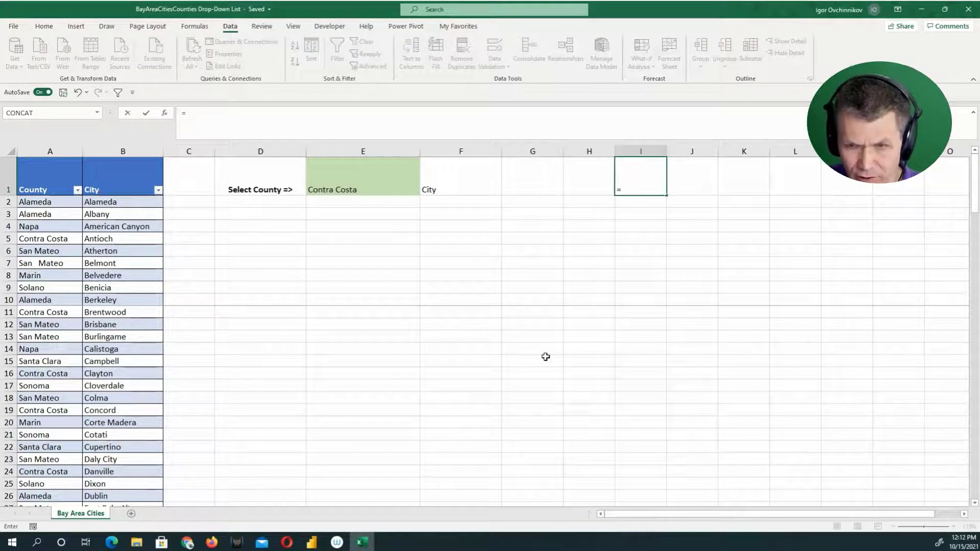
pyautogui.write('uniq')
pyautogui.press('Tab')
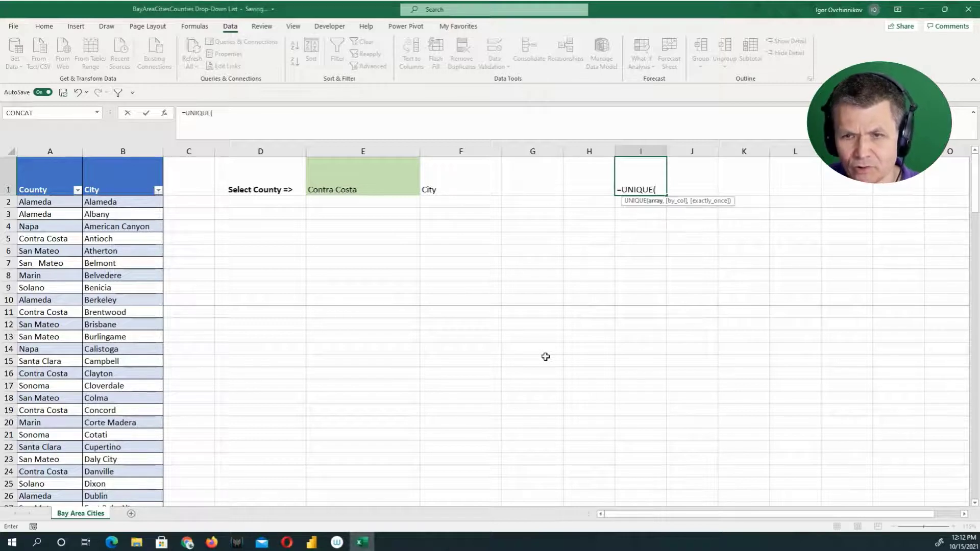
pyautogui.click(29, 221)
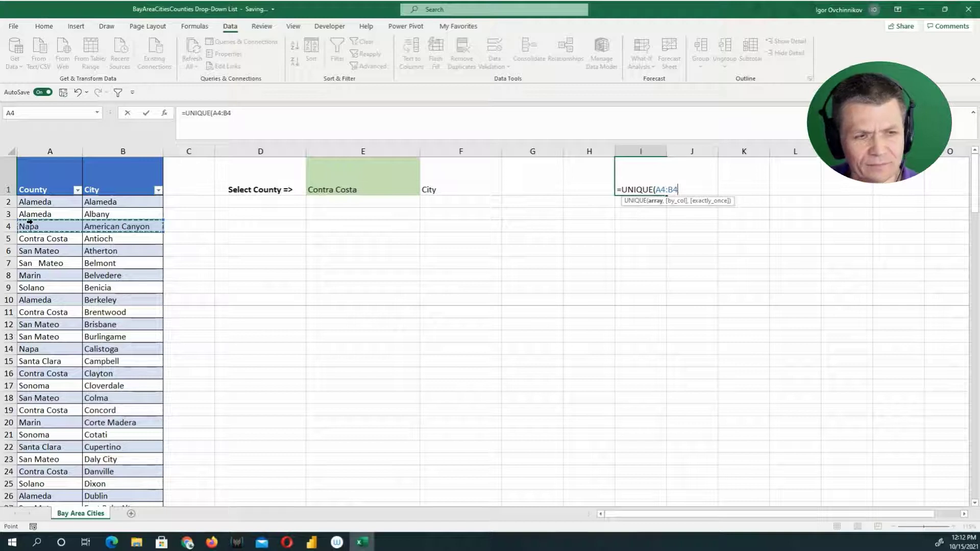
pyautogui.click(37, 261)
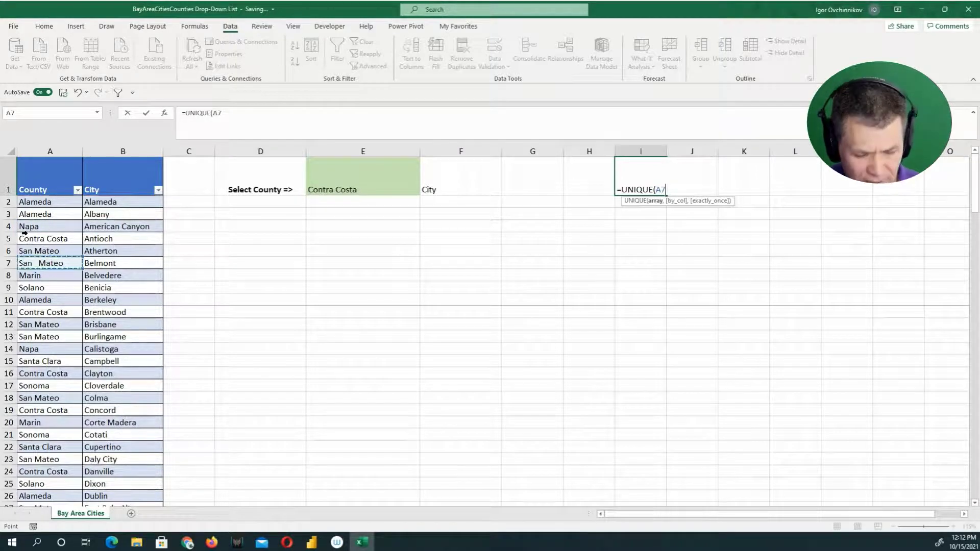
pyautogui.hotkey('ctrl', 'space')
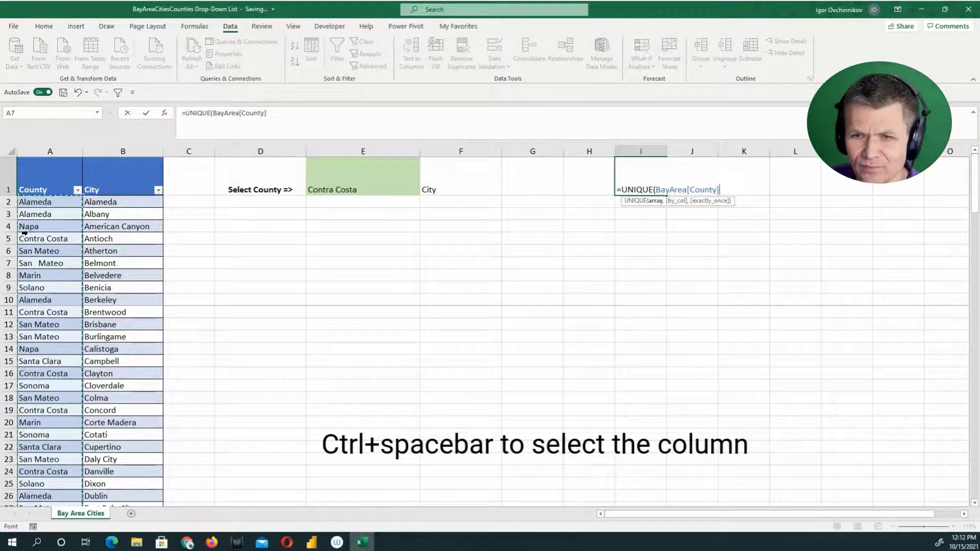
pyautogui.press('Return')
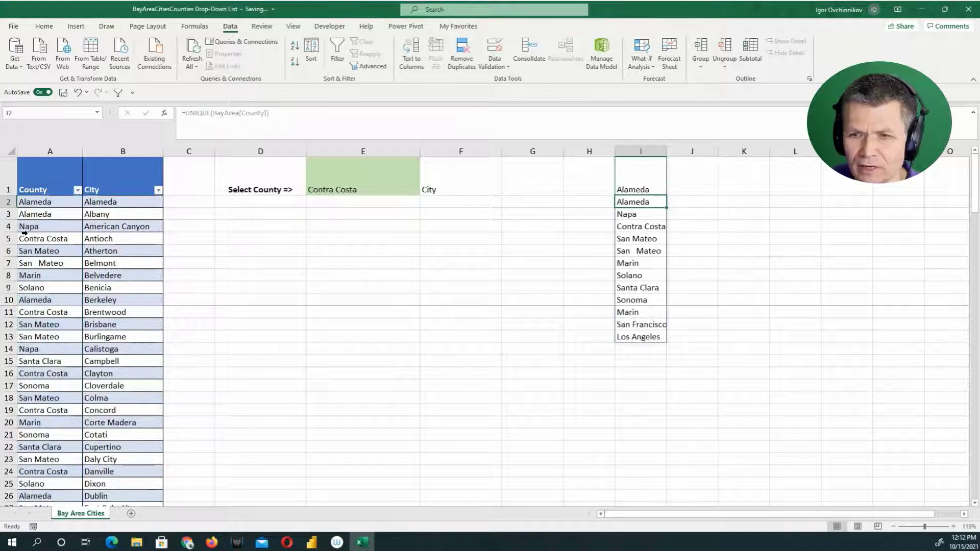
# - Change the formula in I1 to =UNIQUE(TRIM(BayArea[County])) so that extra spaces are ignored
pyautogui.doubleClick(650, 188)
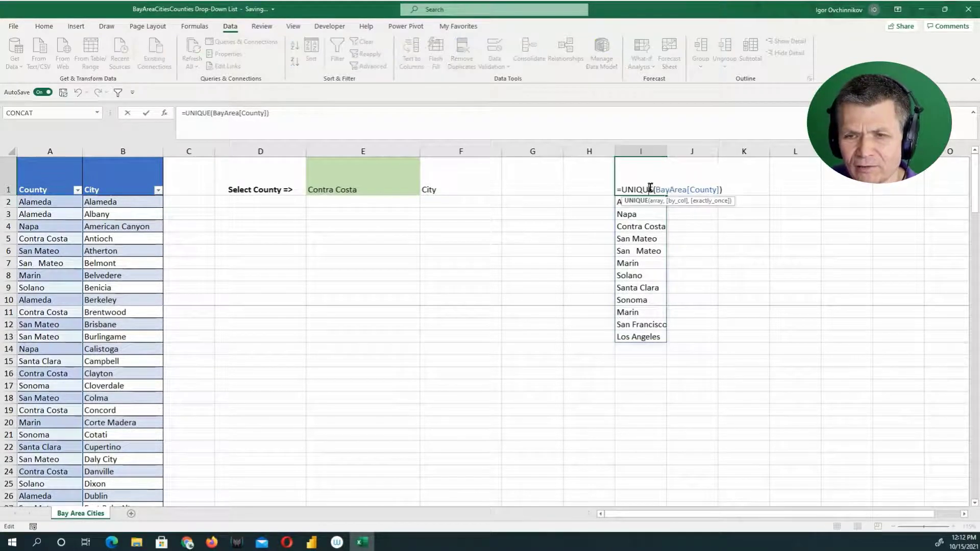
pyautogui.click(658, 190)
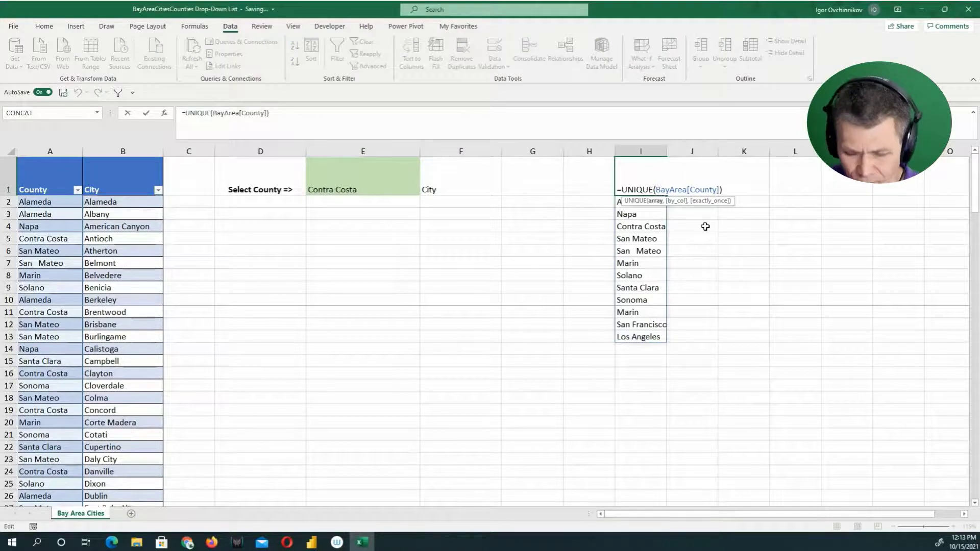
pyautogui.write('TRIM(')
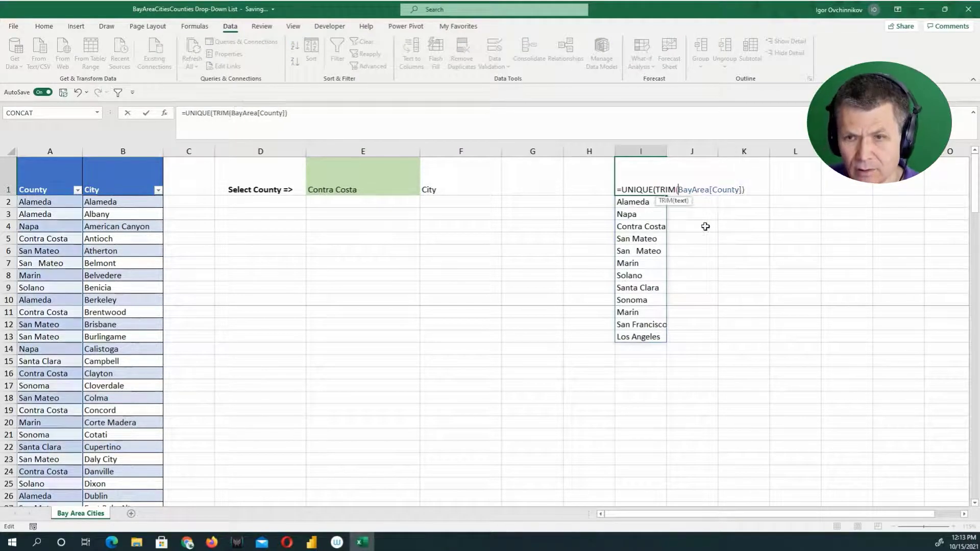
pyautogui.click(753, 186)
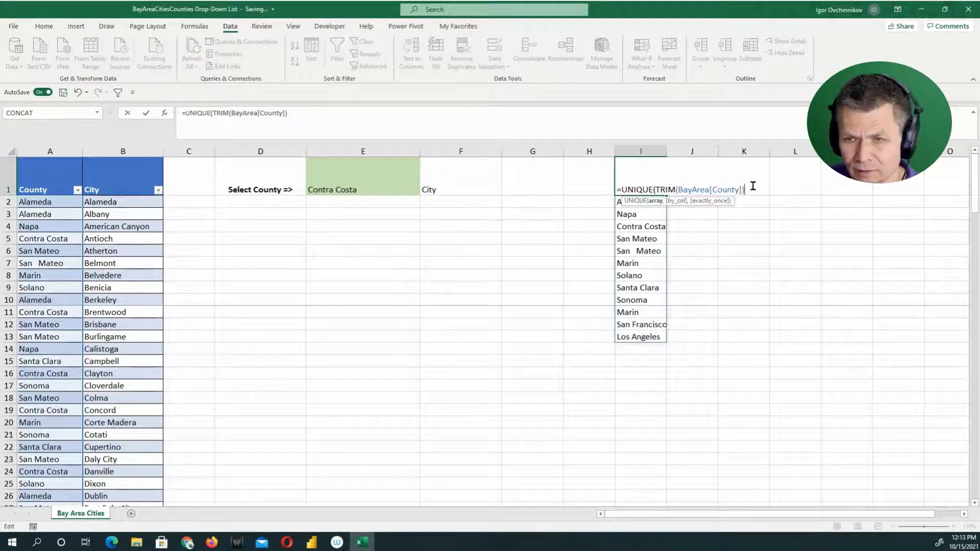
pyautogui.write(')')
pyautogui.press('Return')
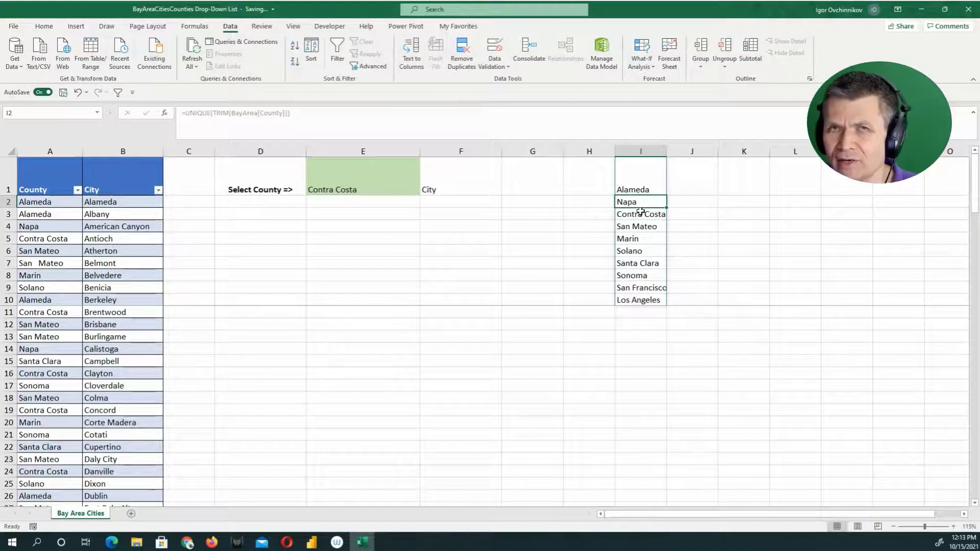
pyautogui.click(636, 183)
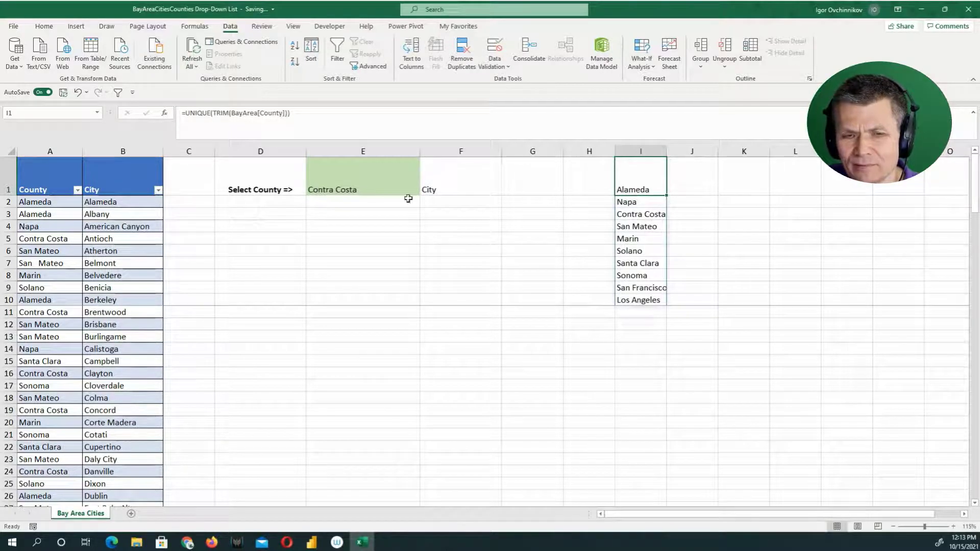
# - Replace the broken list source in E1's data validation with =$I$1:$I$10
pyautogui.click(375, 186)
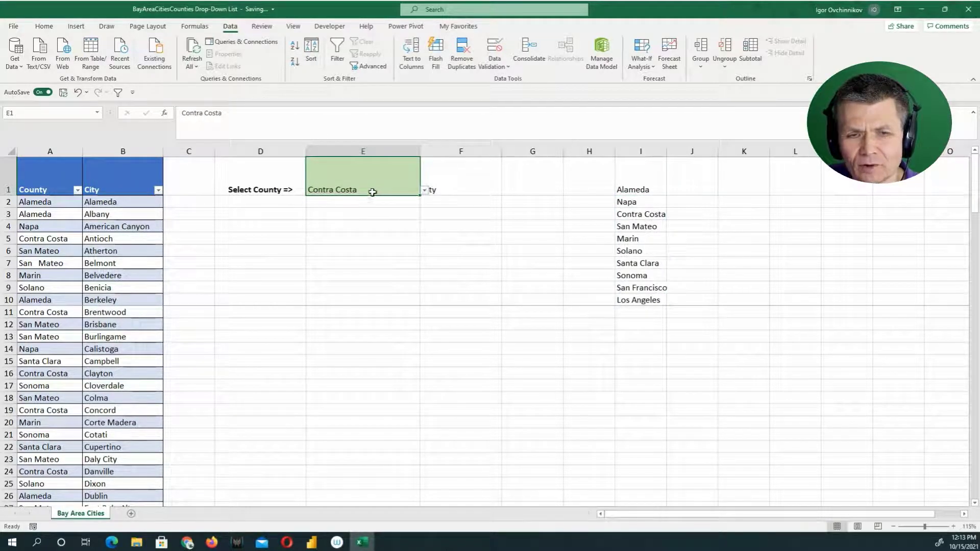
pyautogui.click(494, 53)
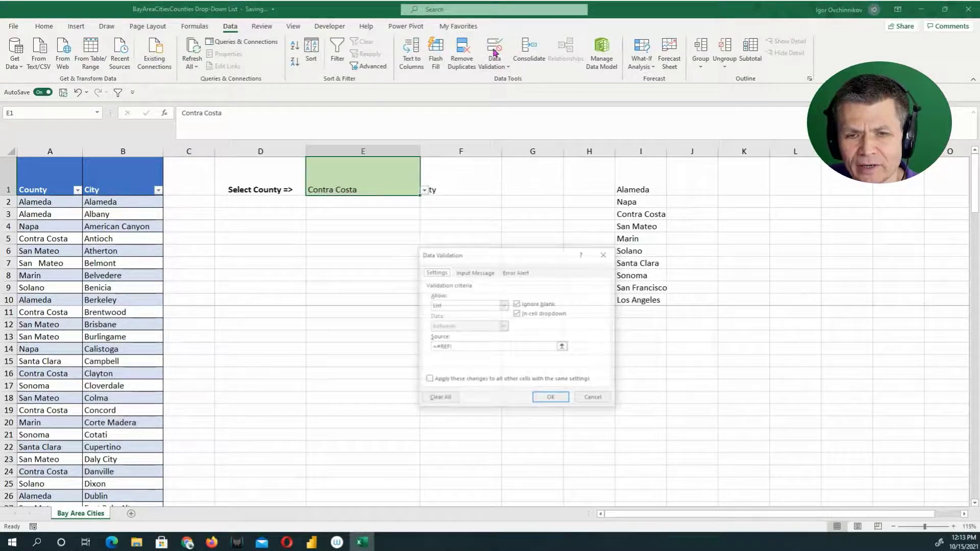
pyautogui.click(489, 347)
pyautogui.press('BackSpace')
pyautogui.press('BackSpace')
pyautogui.press('BackSpace')
pyautogui.press('BackSpace')
pyautogui.press('BackSpace')
pyautogui.press('BackSpace')
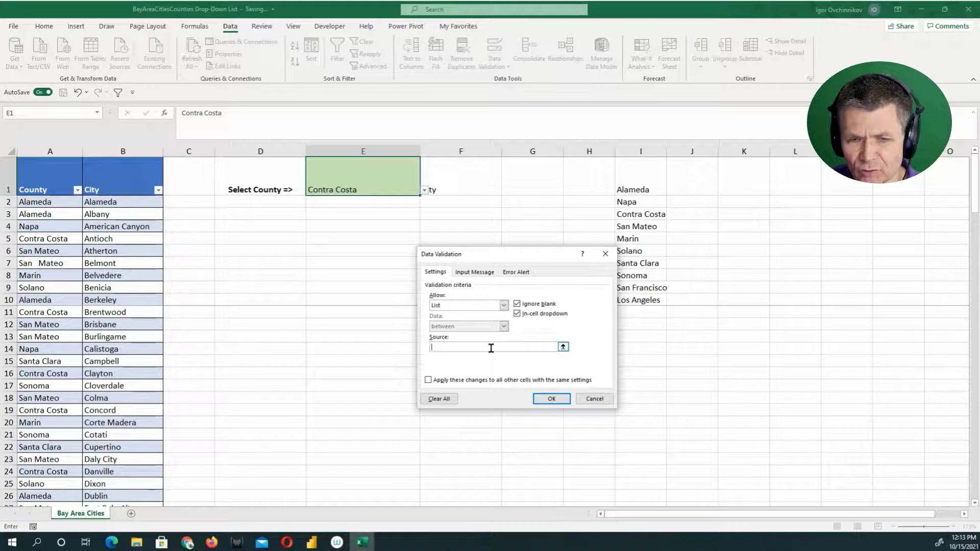
pyautogui.moveTo(641, 192); pyautogui.dragTo(646, 301)
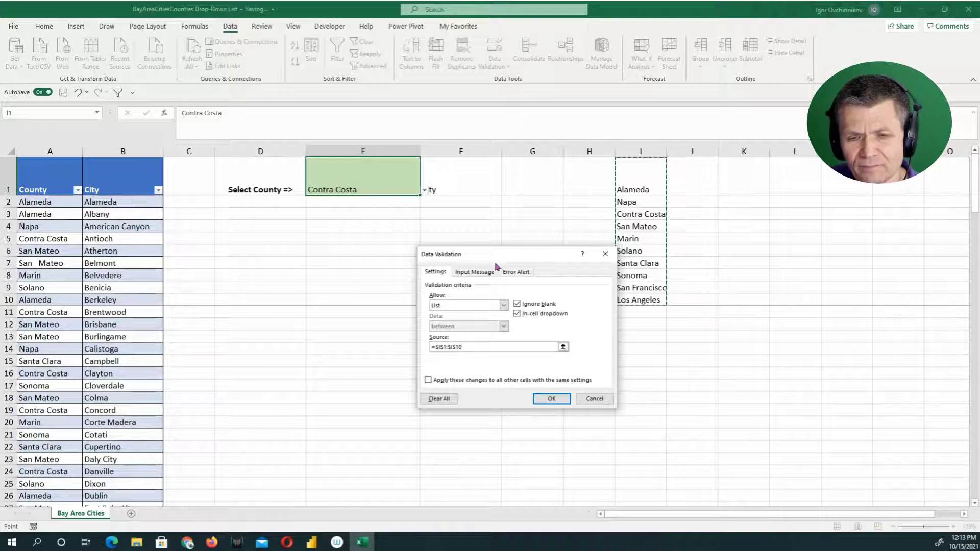
# - Give E1's validation an input message titled "select" with the text "From the list"
pyautogui.click(478, 274)
pyautogui.click(477, 318)
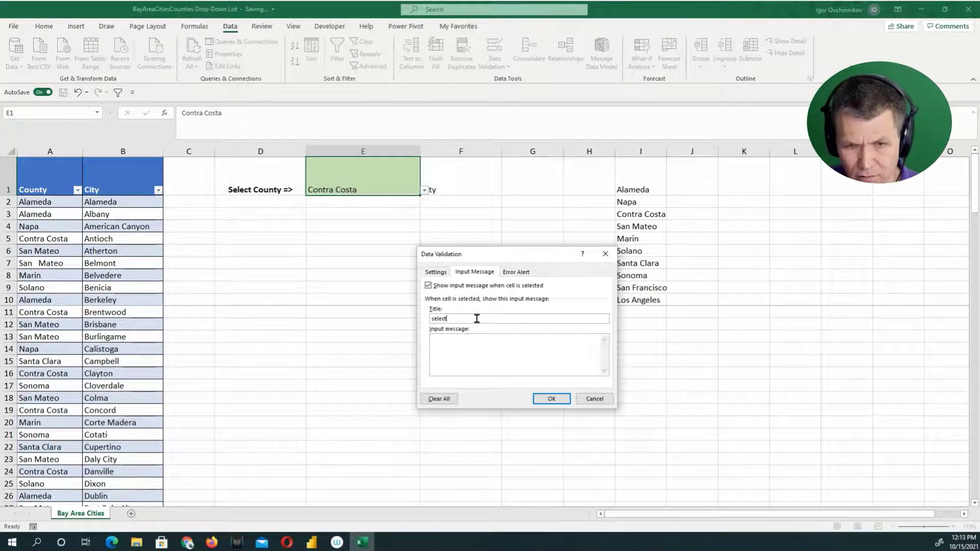
pyautogui.write('the list')
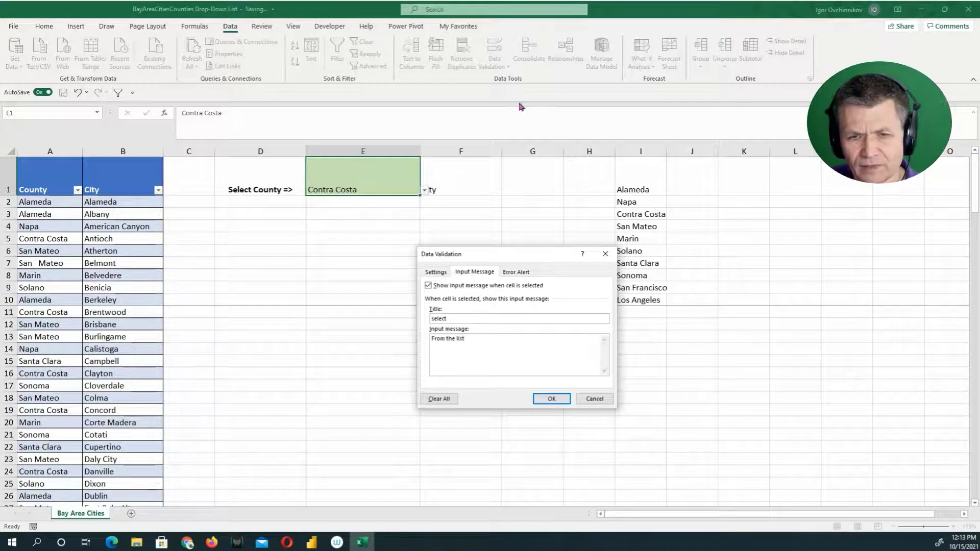
# - Give E1's validation an error alert titled "Please" with the message "Select, don't type" and apply the settings
pyautogui.click(522, 273)
pyautogui.click(532, 319)
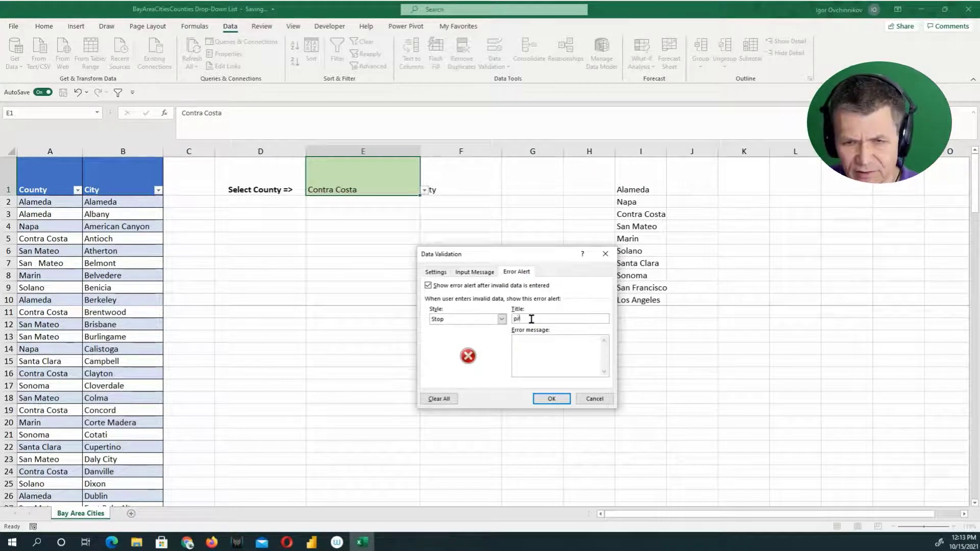
pyautogui.write('Please')
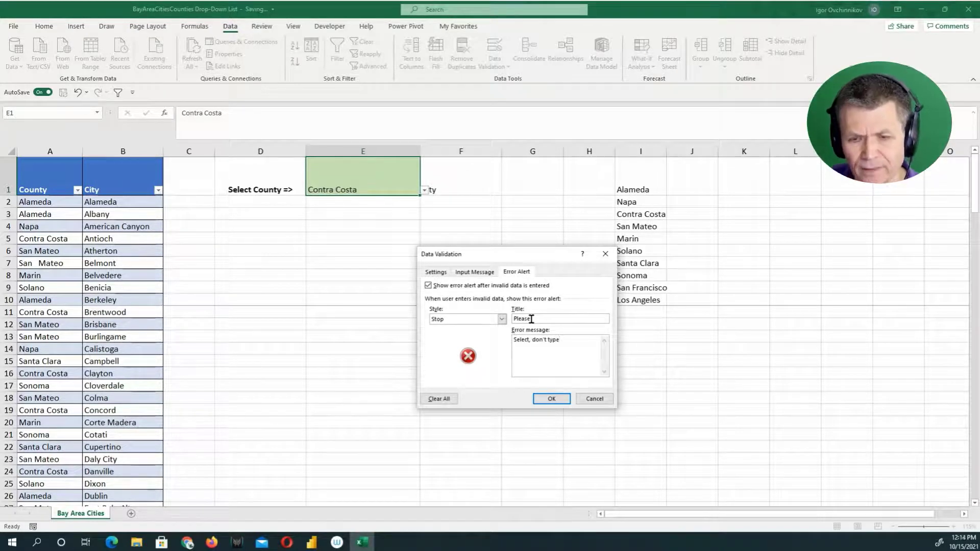
pyautogui.click(537, 400)
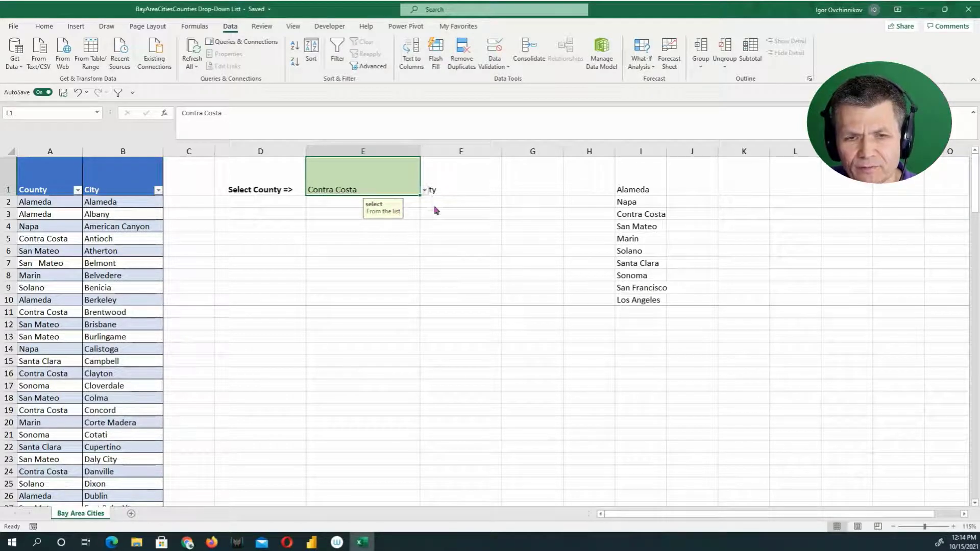
# - Widen column F and fit column E's width to its contents
pyautogui.moveTo(502, 152); pyautogui.dragTo(542, 154)
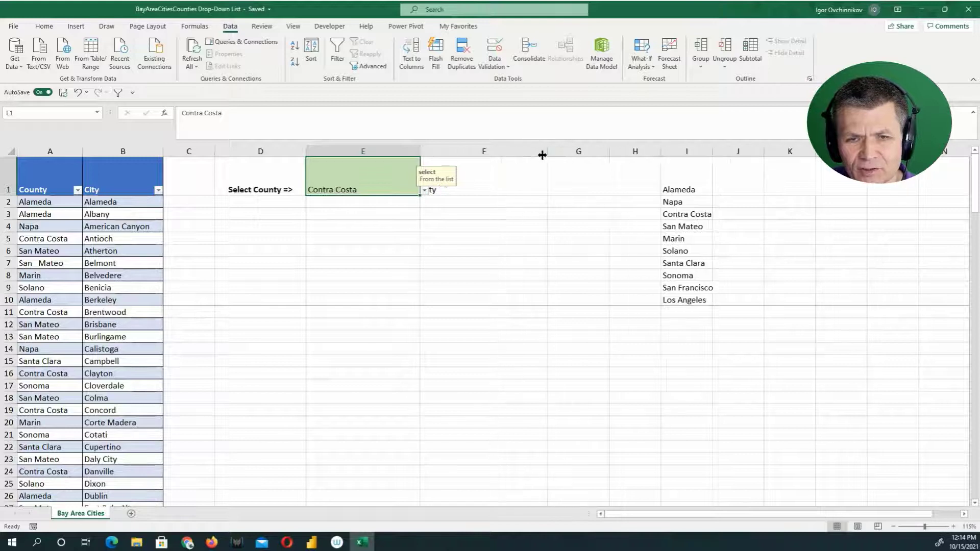
pyautogui.doubleClick(421, 152)
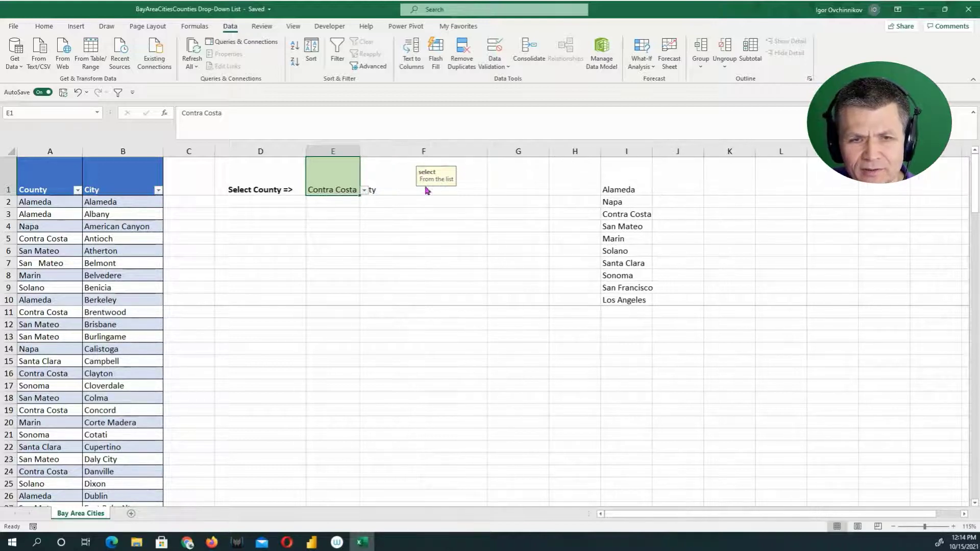
# - Open E1's drop-down list to examine the order of the counties
pyautogui.click(376, 189)
pyautogui.click(351, 183)
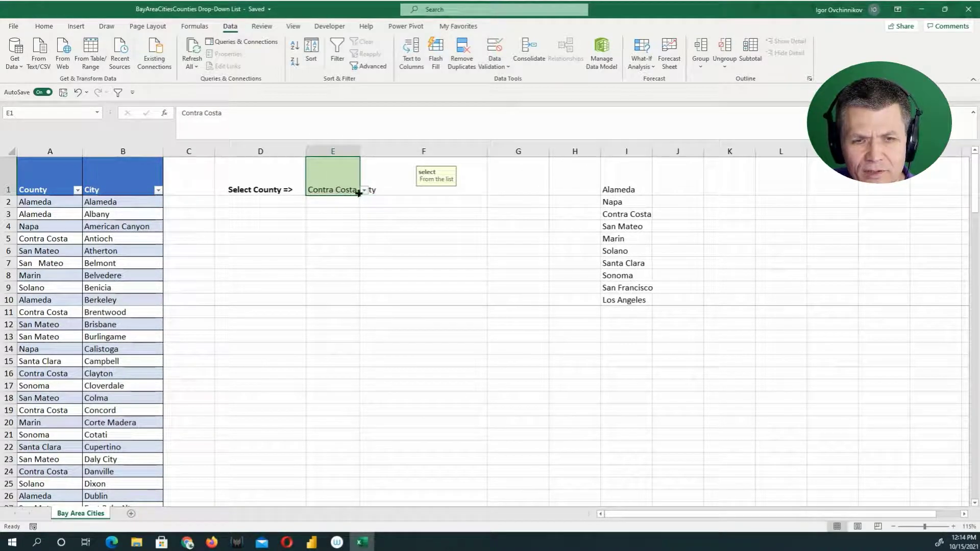
pyautogui.click(364, 190)
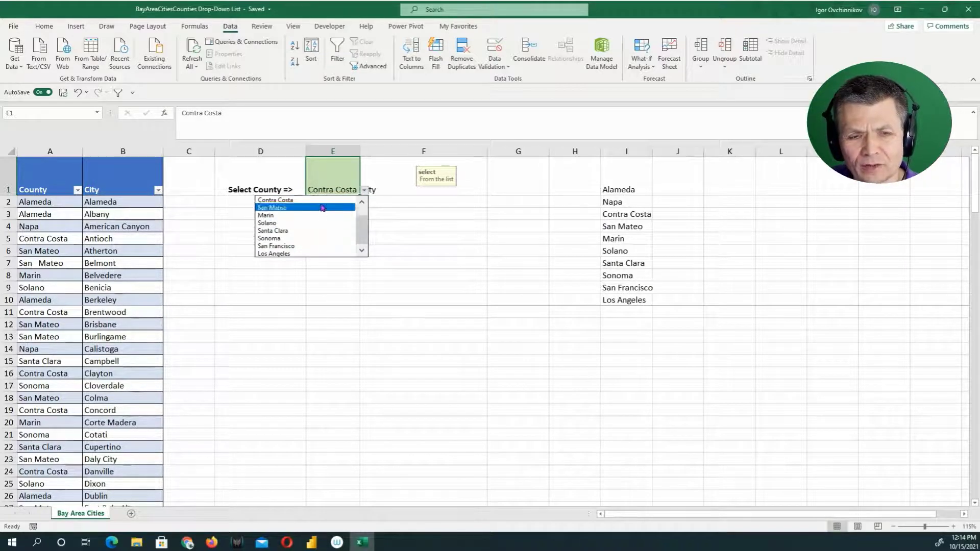
pyautogui.click(627, 223)
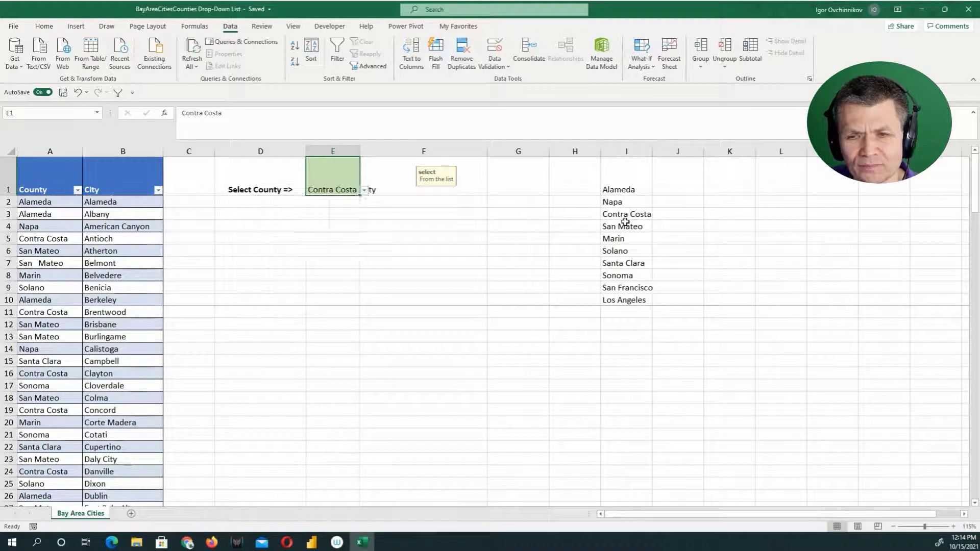
# - Wrap the formula in I1 in SORT so it reads =SORT(UNIQUE(TRIM(BayArea[County])))
pyautogui.doubleClick(617, 187)
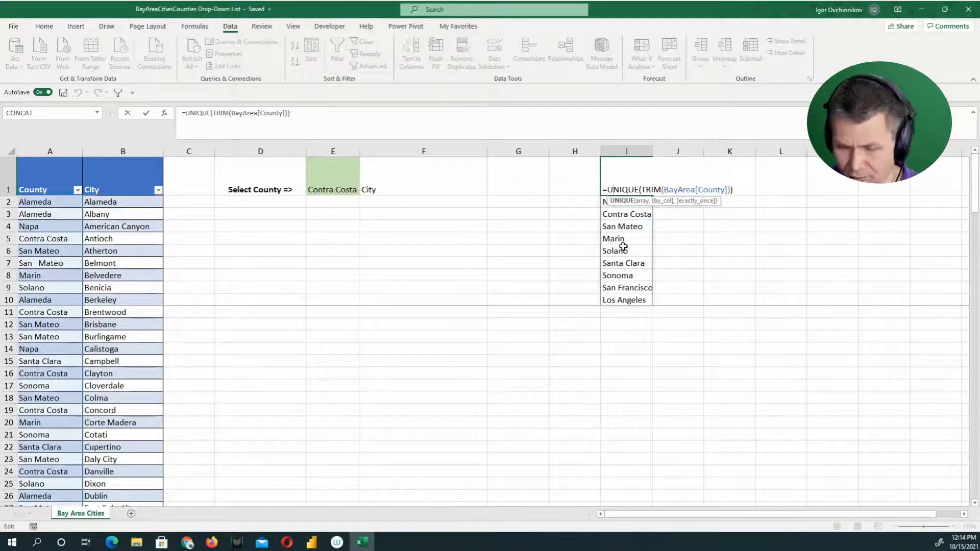
pyautogui.press('Left')
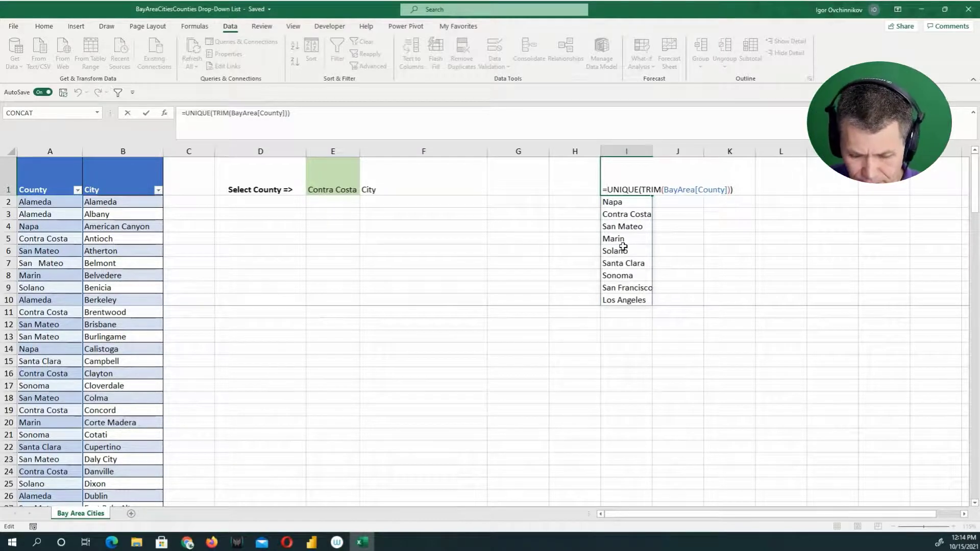
pyautogui.write('sort')
pyautogui.press('Tab')
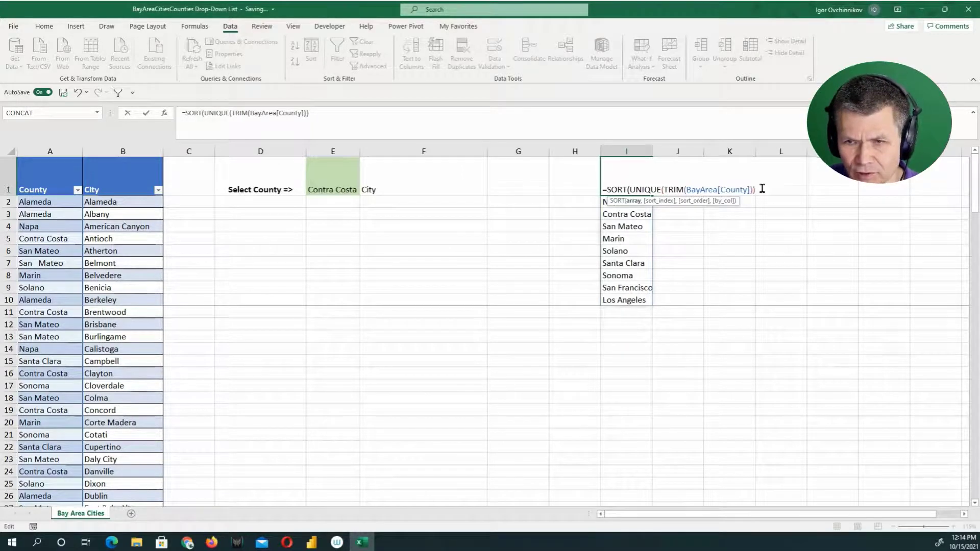
pyautogui.write(')')
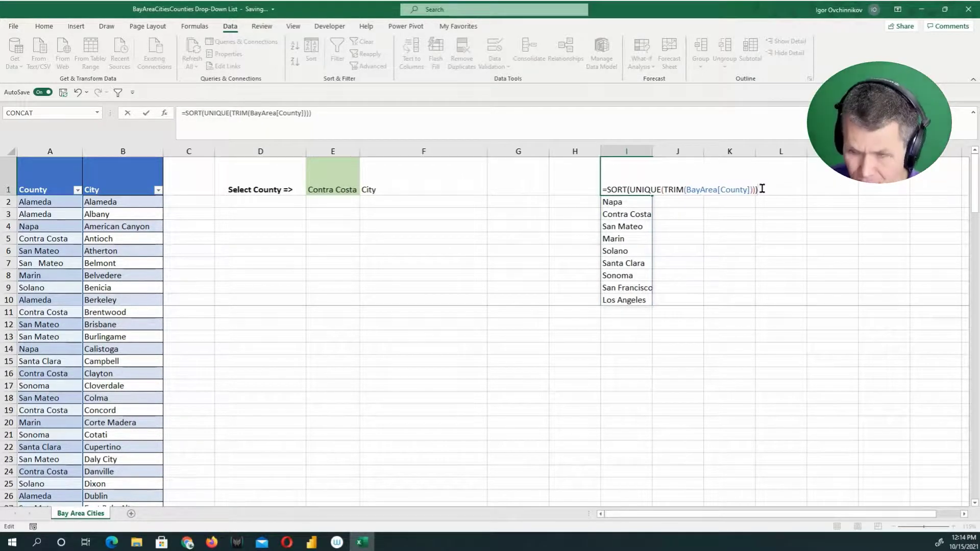
pyautogui.hotkey('ctrl', 'Return')
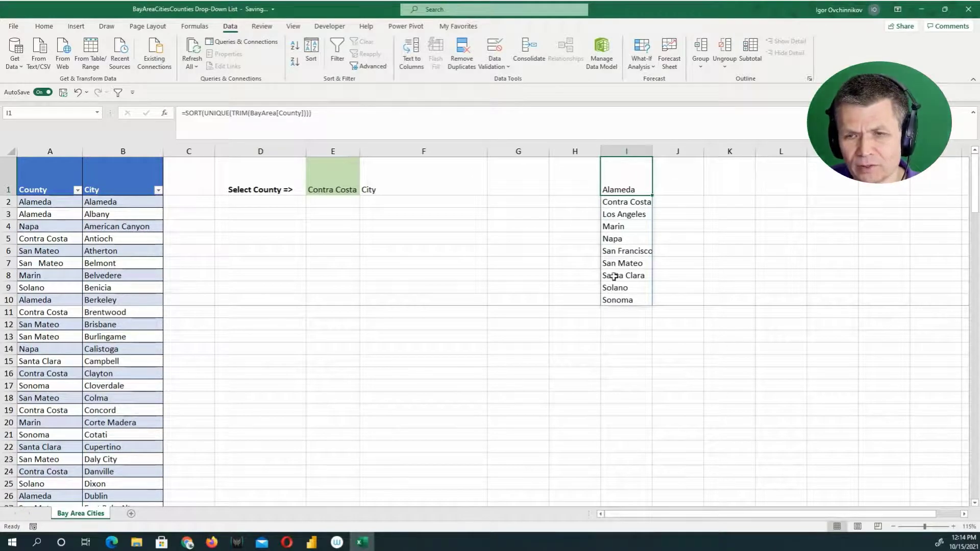
# - Check the sort order of the counties in E1's drop-down list
pyautogui.click(355, 190)
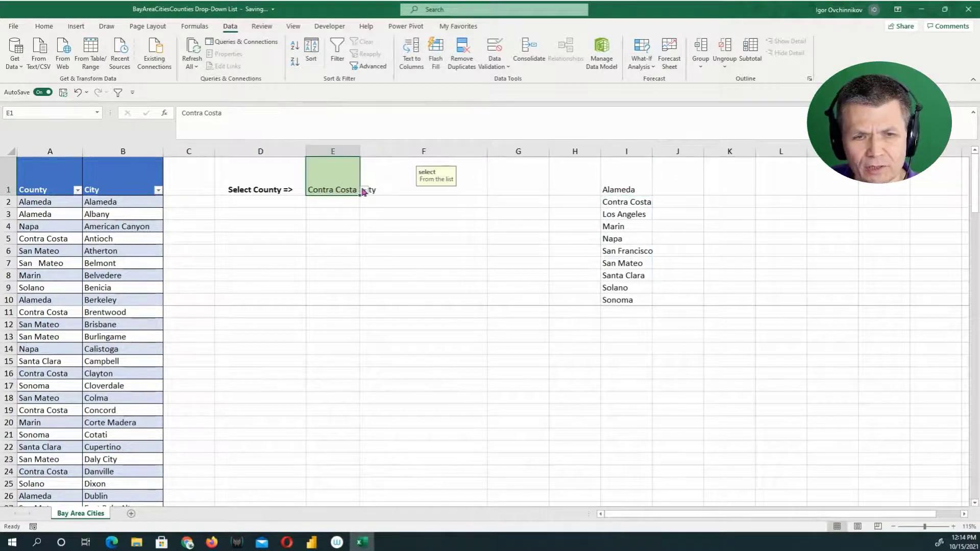
pyautogui.click(365, 191)
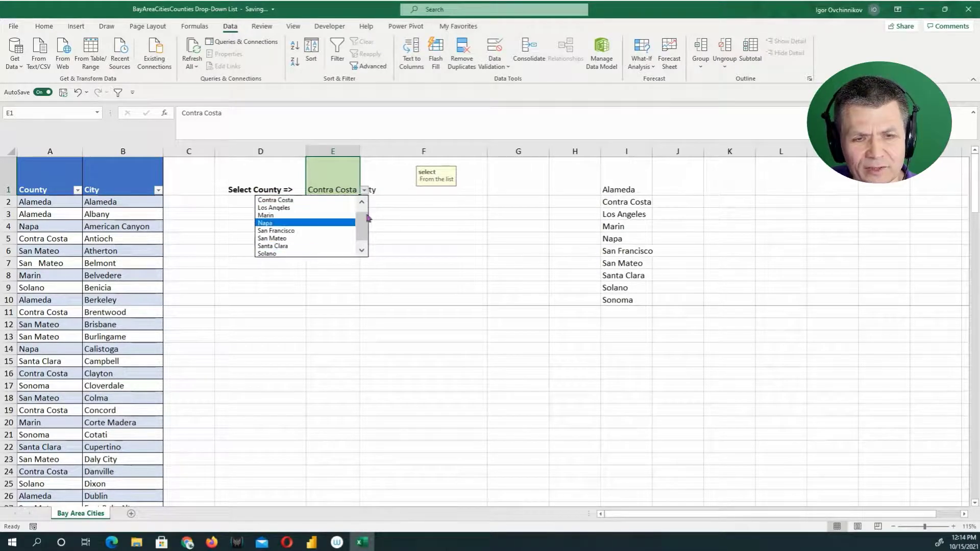
pyautogui.click(409, 235)
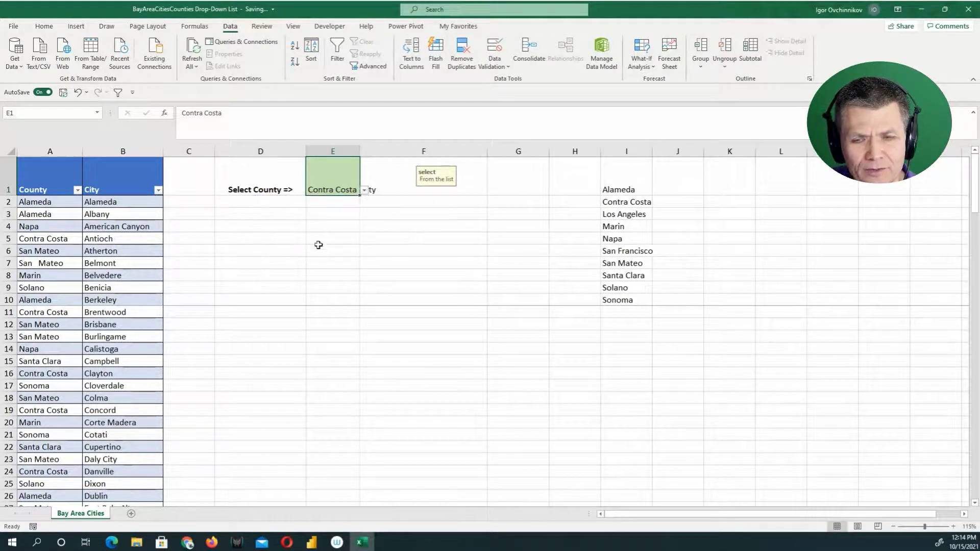
# - Add a table row with the county "New County" in A104, directly below Los Angeles
pyautogui.scroll(-20, 103, 380)
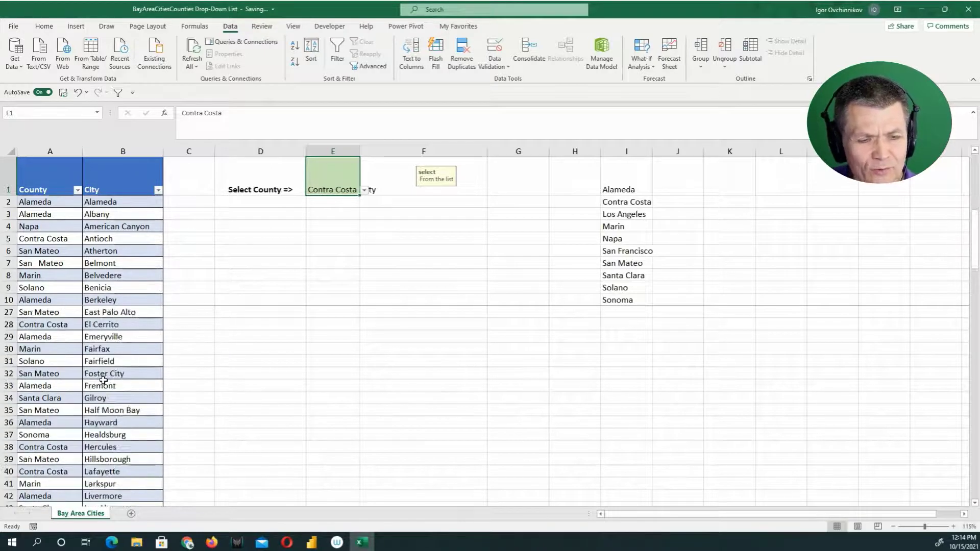
pyautogui.scroll(-3, 103, 379)
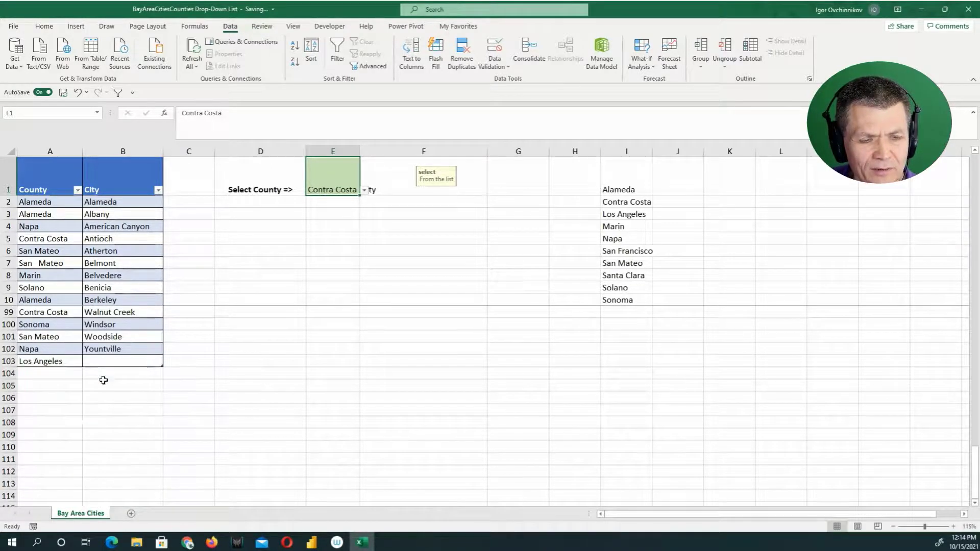
pyautogui.click(60, 376)
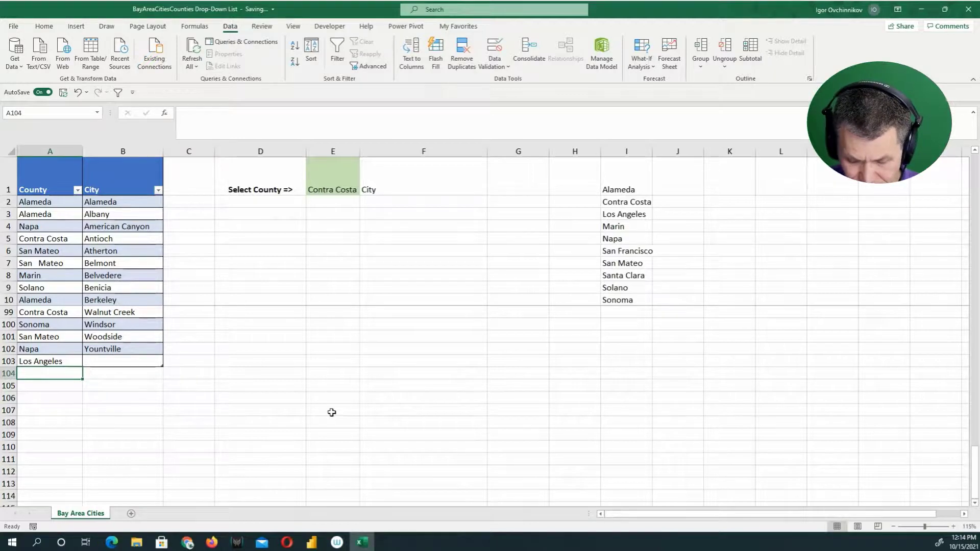
pyautogui.write('New Countu')
pyautogui.press('BackSpace')
pyautogui.write('y')
pyautogui.press('Tab')
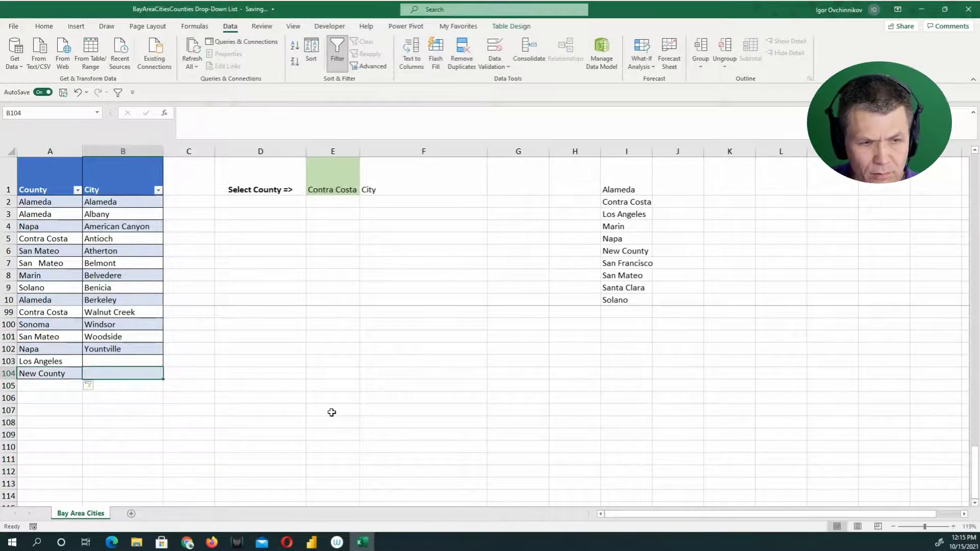
# - Check the new entry in the spilled county list and choose New County from E1's drop-down list
pyautogui.click(618, 252)
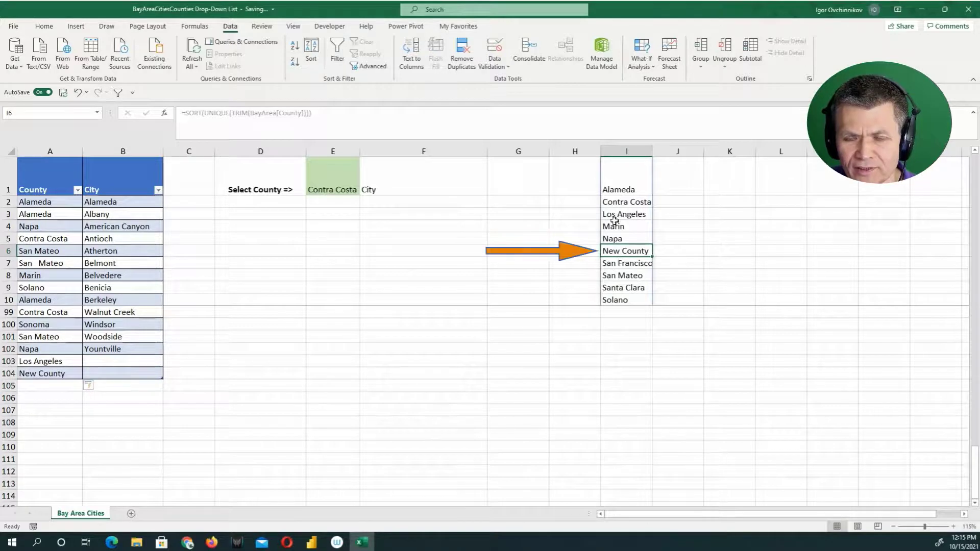
pyautogui.click(323, 195)
pyautogui.click(364, 191)
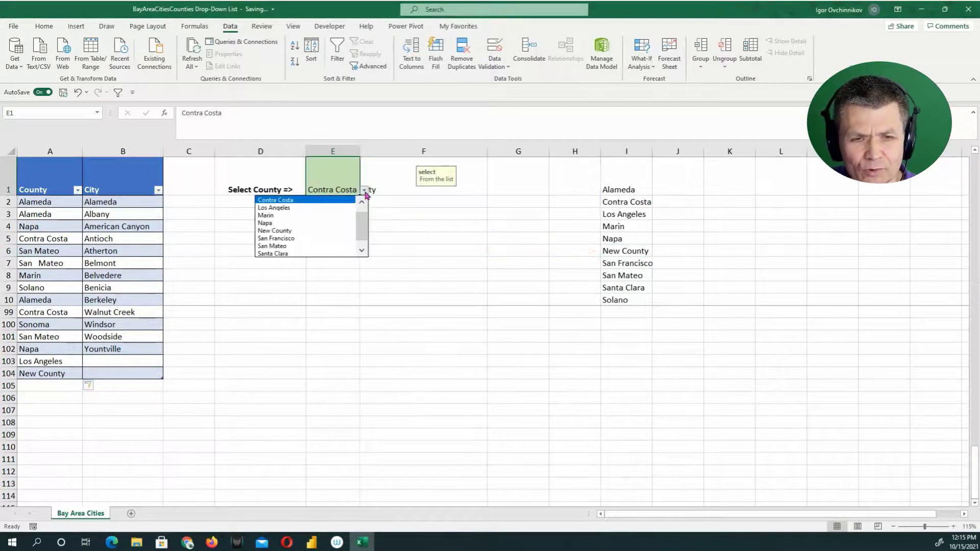
pyautogui.scroll(-1, 365, 231)
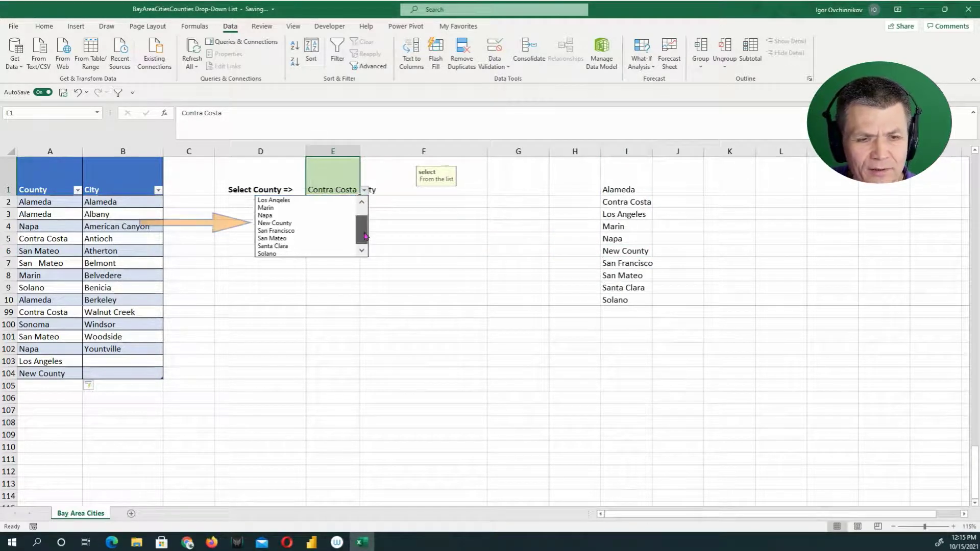
pyautogui.click(310, 225)
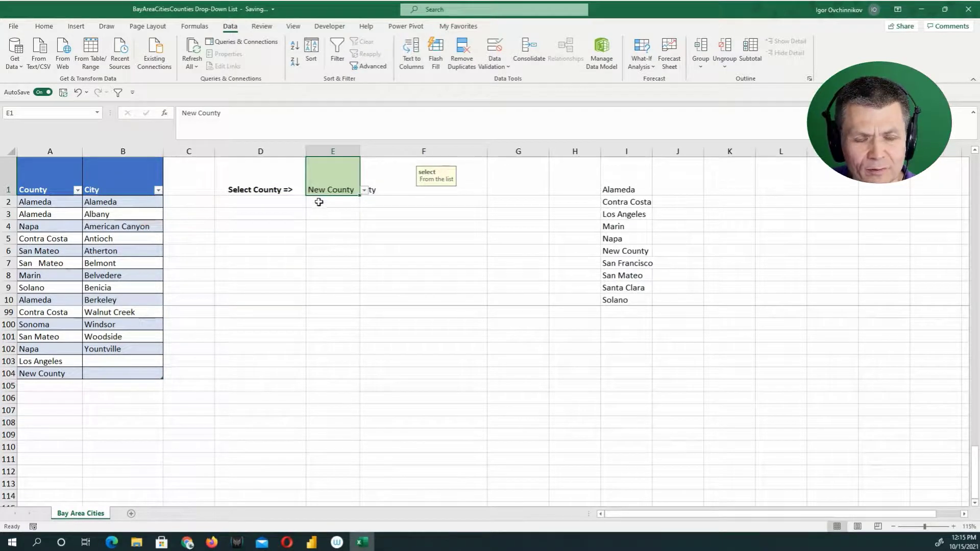
# - Choose San Mateo from E1's drop-down list
pyautogui.click(365, 190)
pyautogui.click(320, 201)
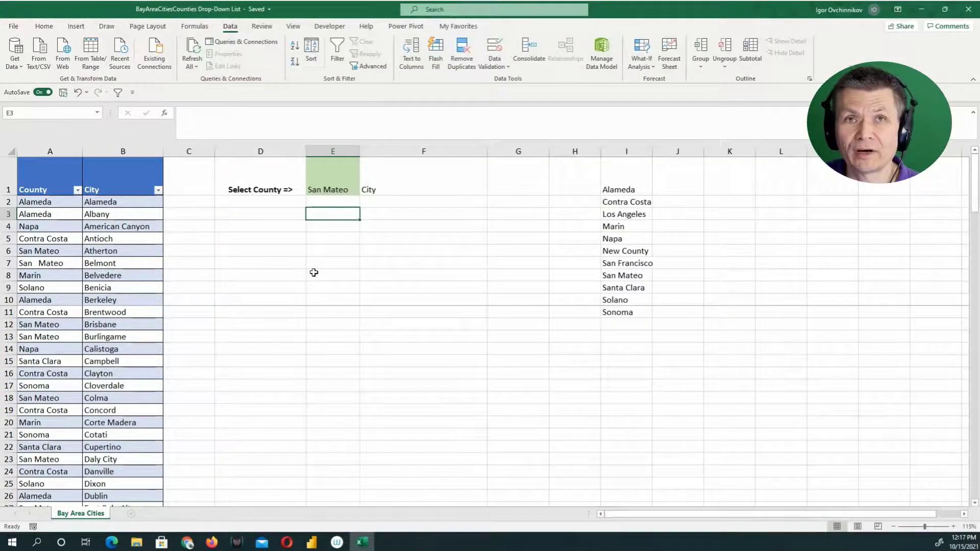
# - Start a FILTER formula in E2 with the whole BayArea table as its array argument
pyautogui.click(336, 203)
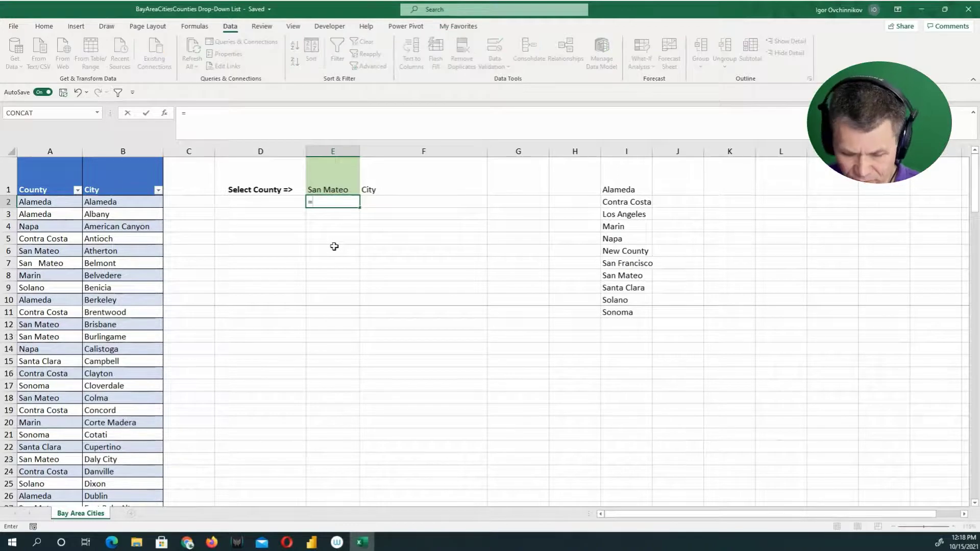
pyautogui.write('filte`')
pyautogui.press('Return')
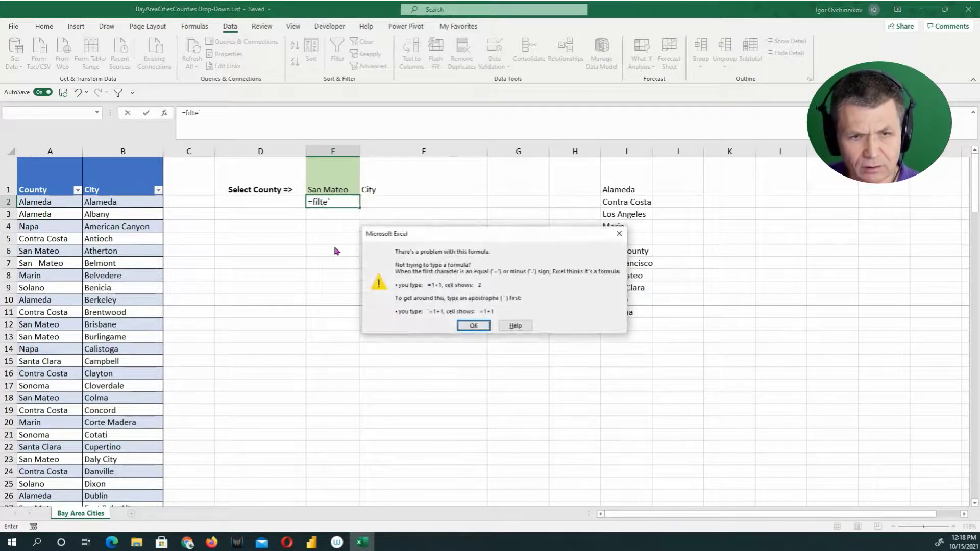
pyautogui.click(472, 326)
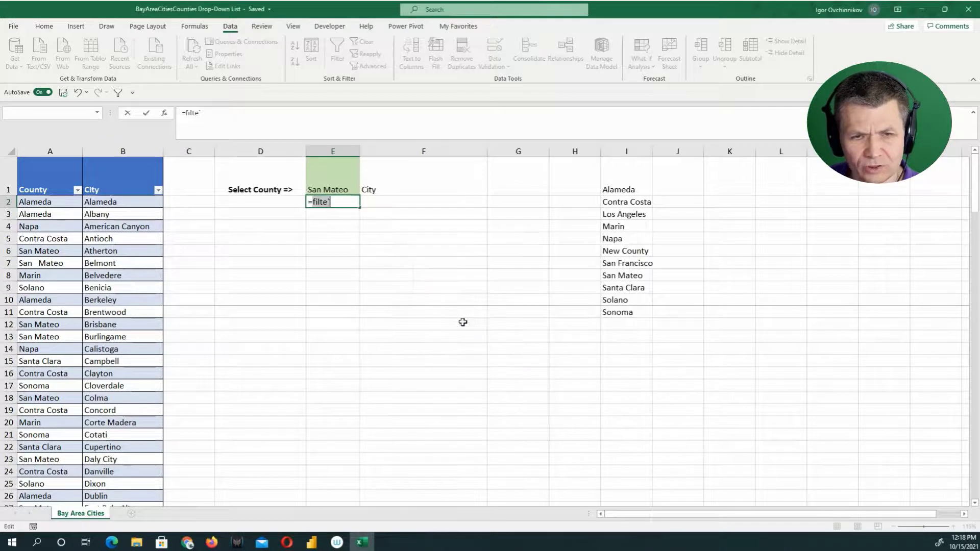
pyautogui.press('BackSpace')
pyautogui.press('Down')
pyautogui.press('Up')
pyautogui.press('Tab')
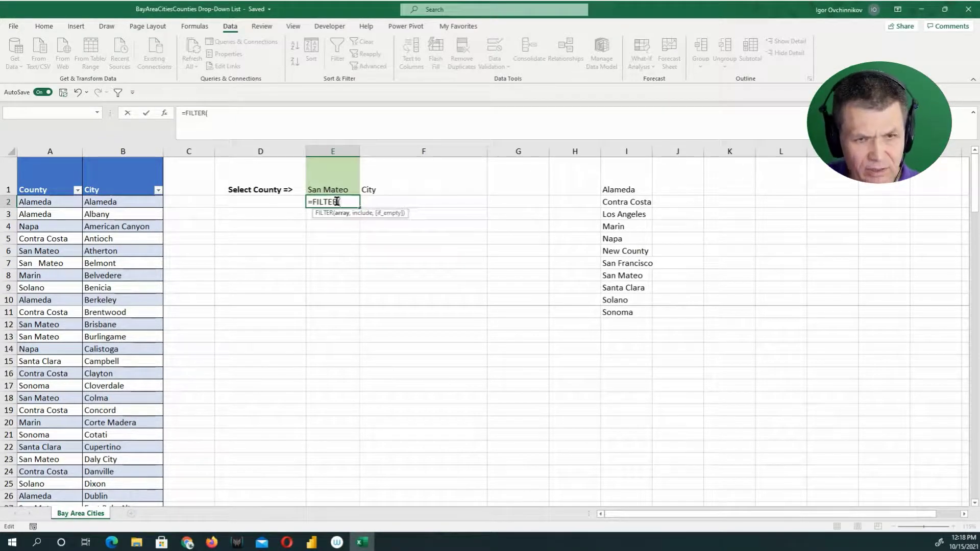
pyautogui.moveTo(38, 204); pyautogui.dragTo(135, 204)
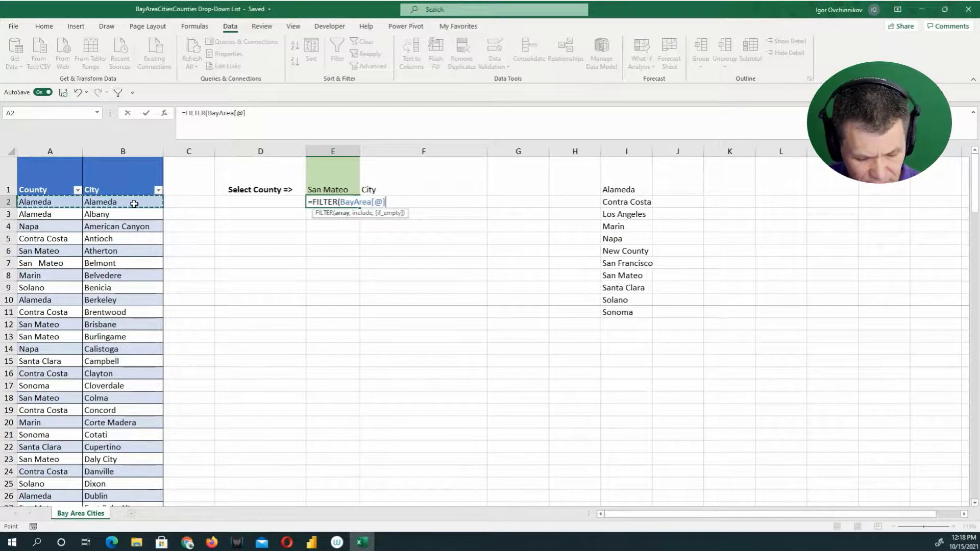
pyautogui.hotkey('ctrl', 'shift', 'Down')
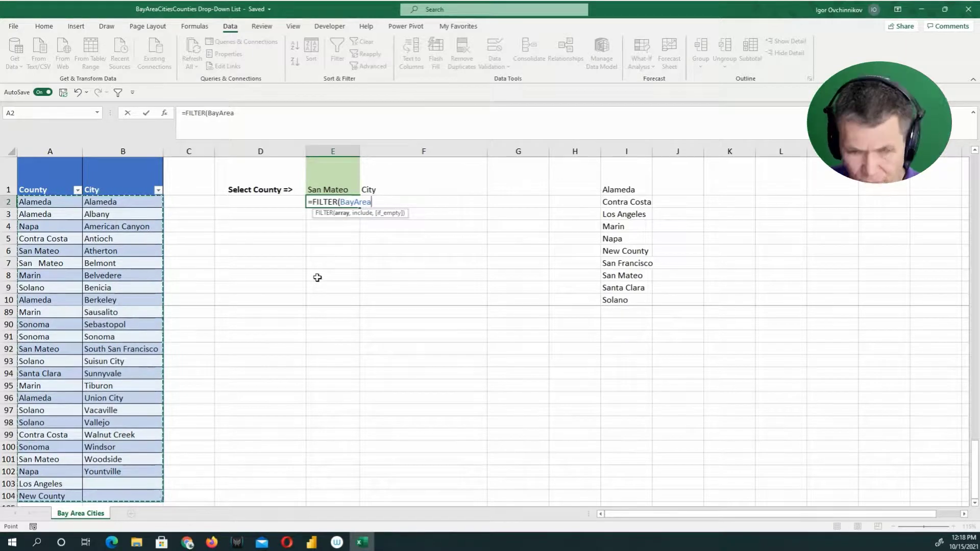
pyautogui.write(',')
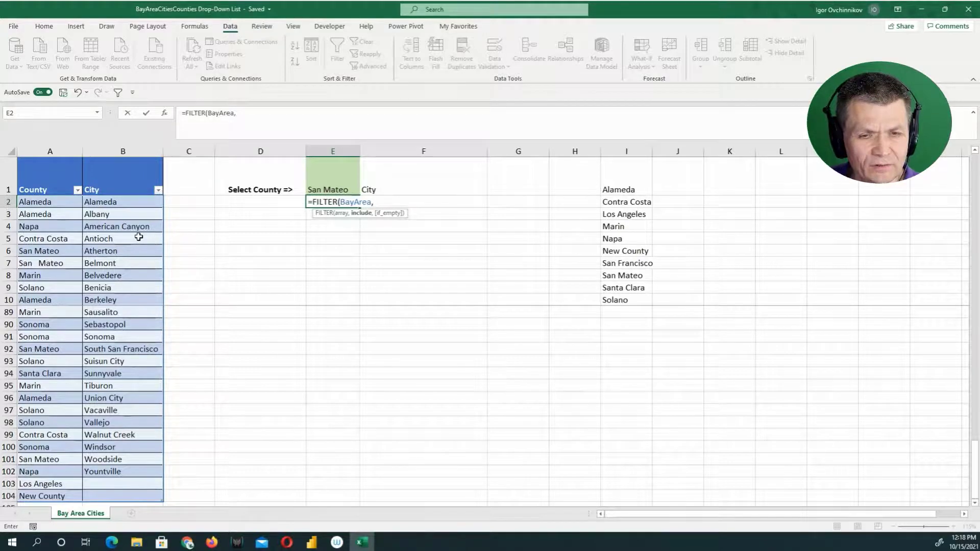
# - Complete the FILTER formula in E2 with the include condition BayArea[County]=E1
pyautogui.click(47, 212)
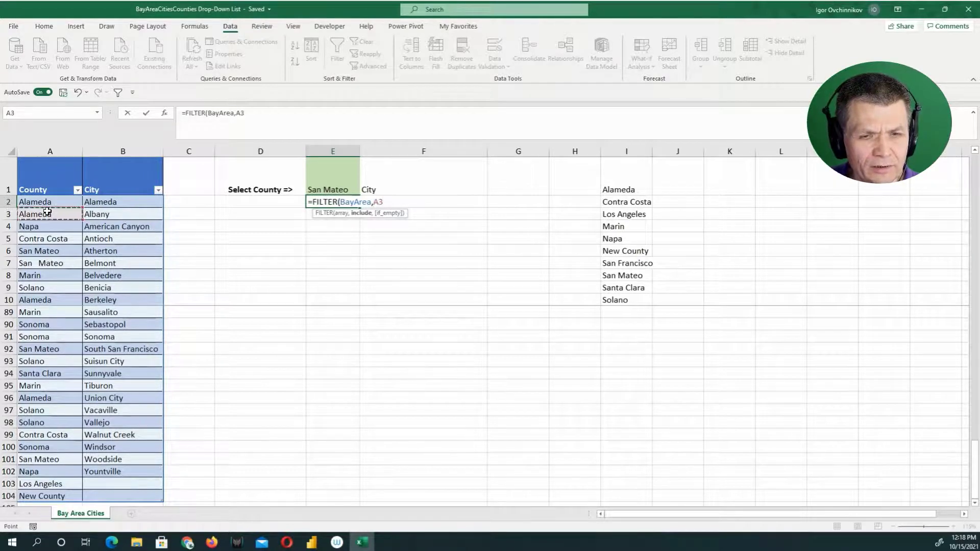
pyautogui.hotkey('ctrl', 'space')
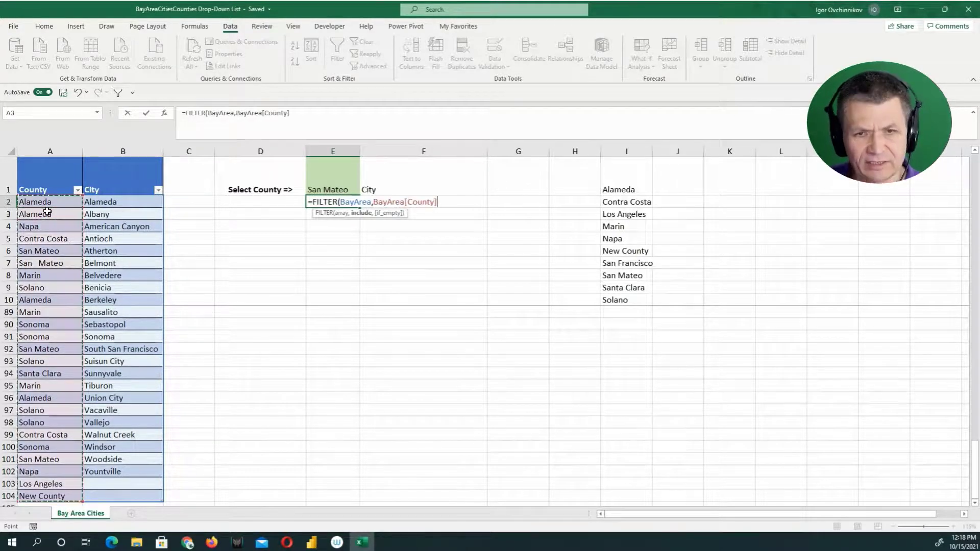
pyautogui.write('=')
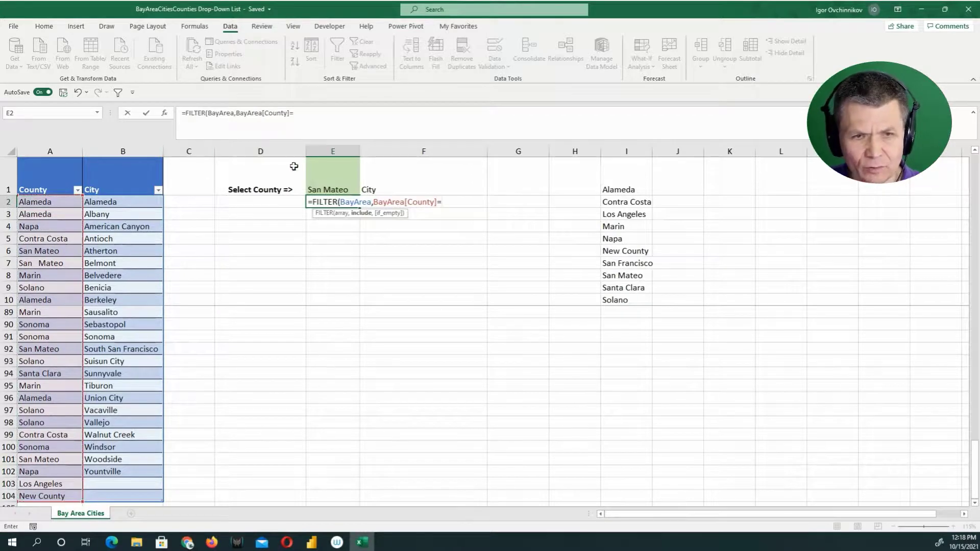
pyautogui.click(327, 187)
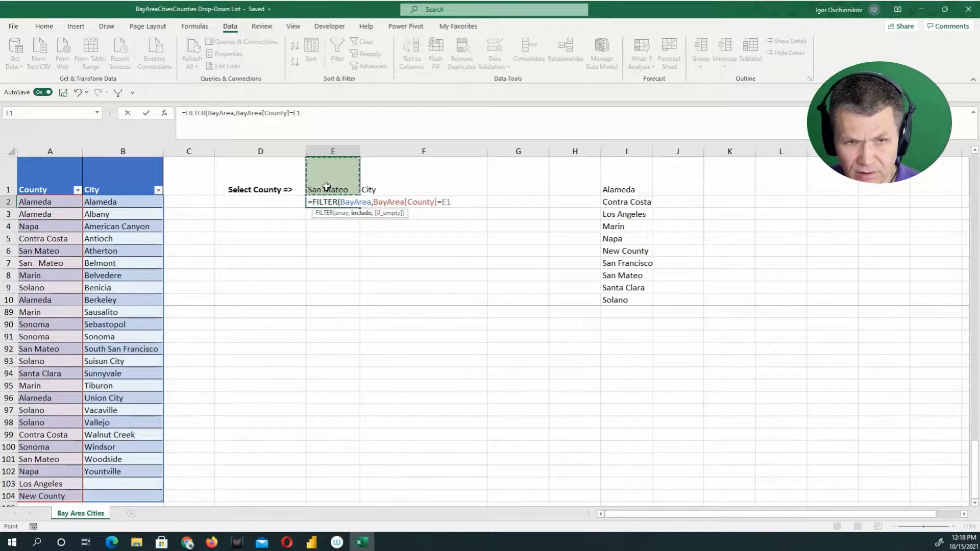
pyautogui.press('Return')
# - Choose Marin from E1's drop-down list and check the county column of the filtered results below it
pyautogui.click(330, 188)
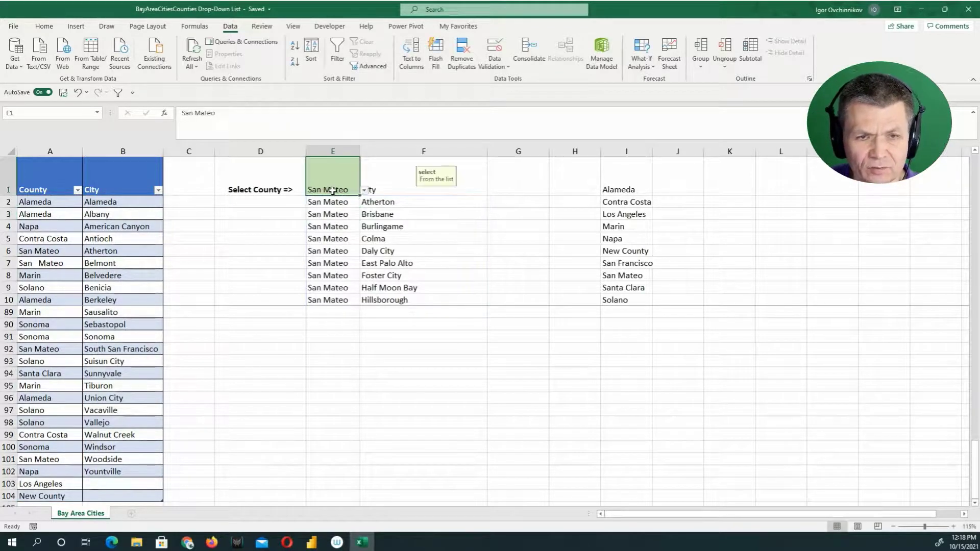
pyautogui.click(364, 190)
pyautogui.click(325, 208)
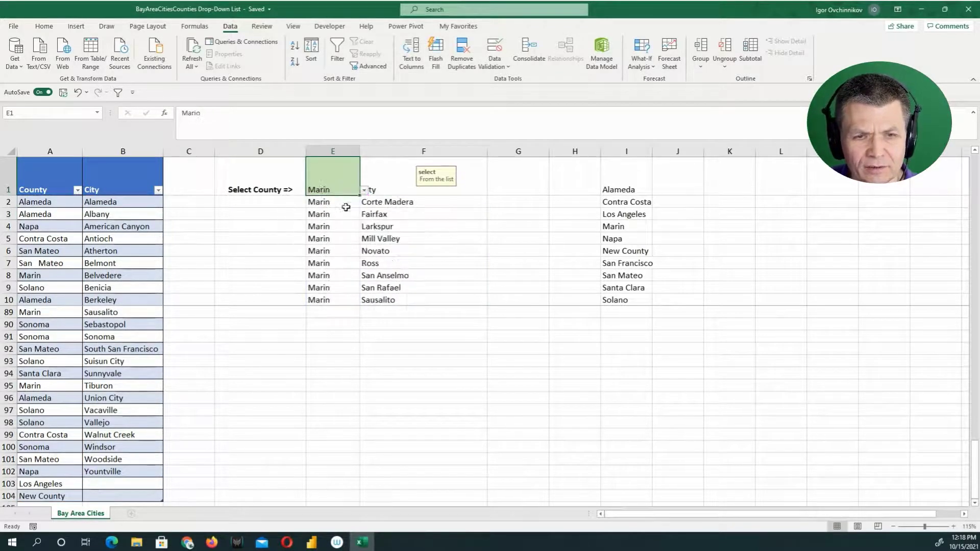
pyautogui.click(399, 194)
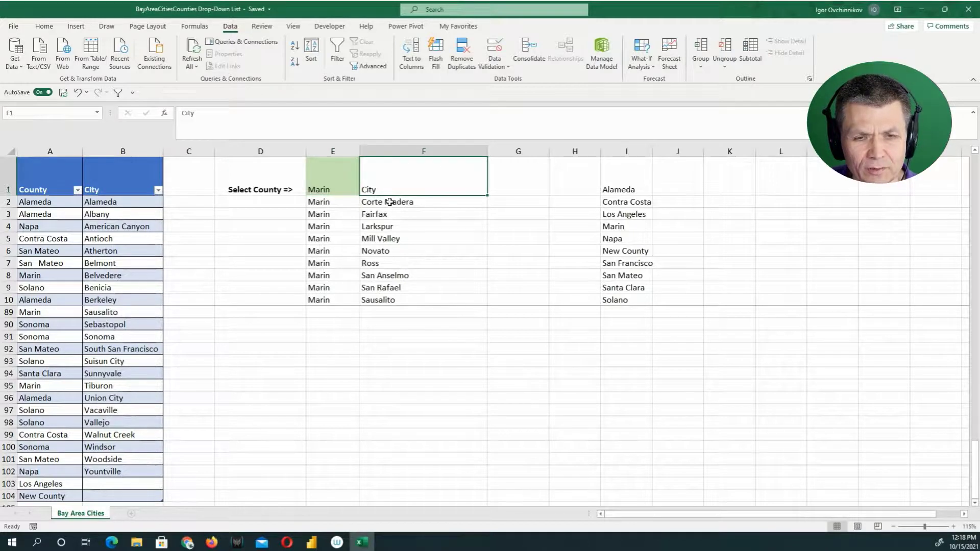
pyautogui.moveTo(326, 202); pyautogui.dragTo(327, 299)
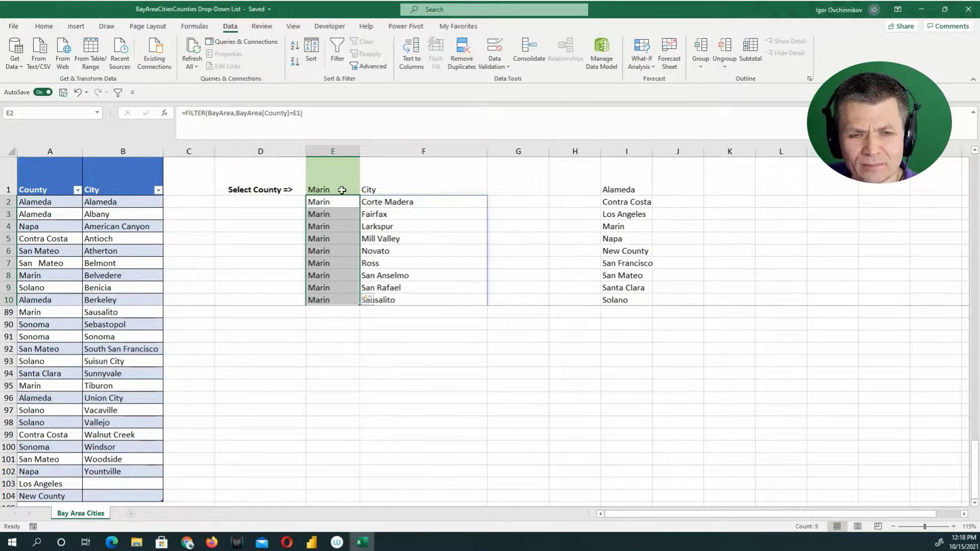
# - Switch the county in E1 to San Francisco and then to Santa Clara using its drop-down list
pyautogui.click(342, 190)
pyautogui.click(365, 192)
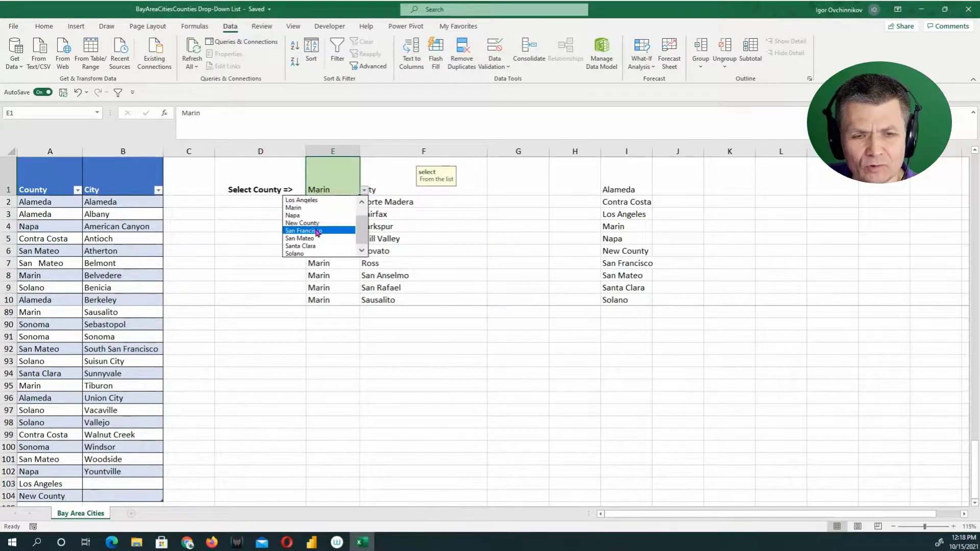
pyautogui.click(315, 228)
pyautogui.click(365, 190)
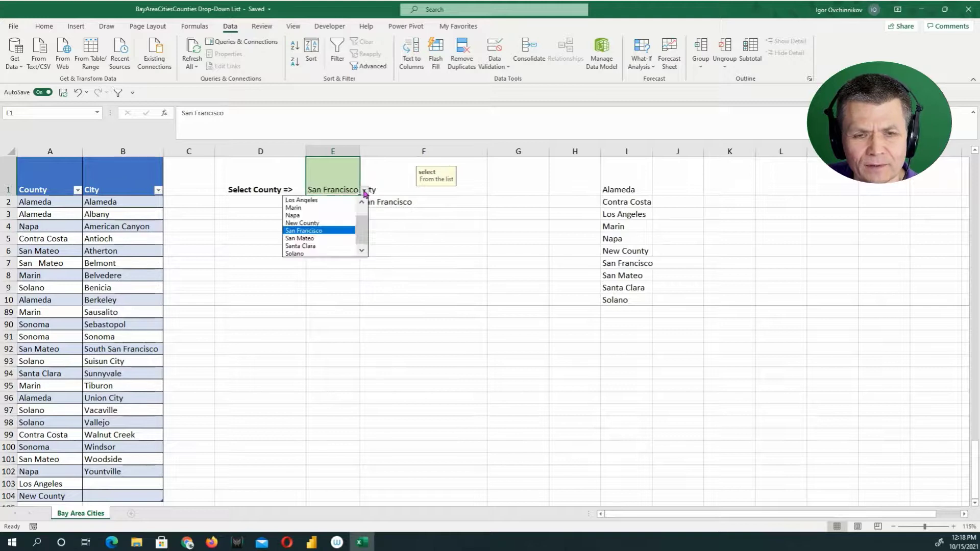
pyautogui.click(333, 249)
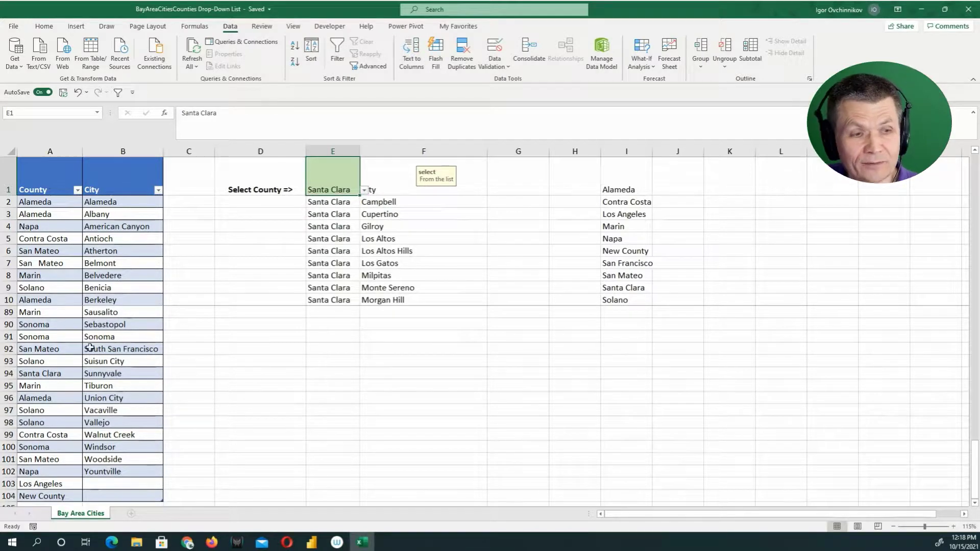
# - Examine the spilled county list in column I and the SORT, UNIQUE and TRIM formula behind it in I1
pyautogui.moveTo(646, 191); pyautogui.dragTo(639, 305)
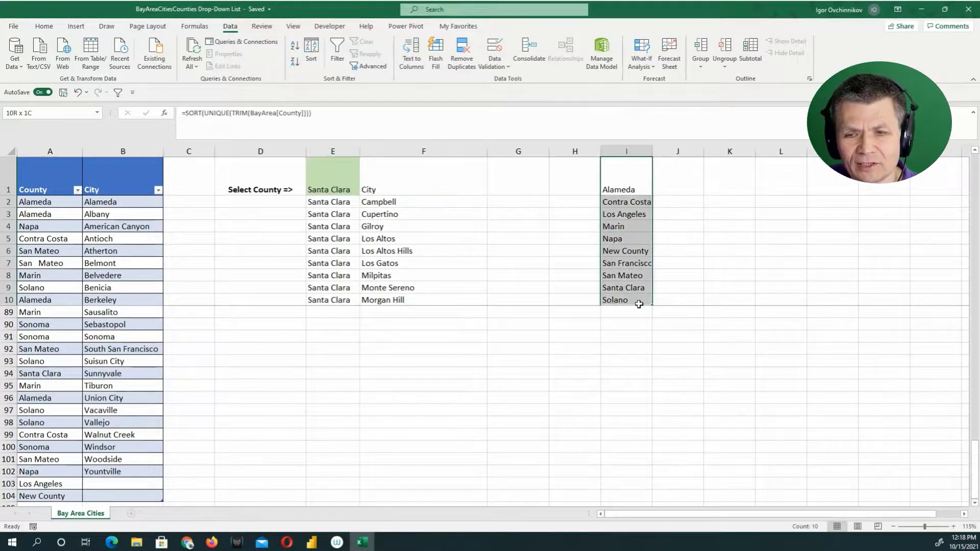
pyautogui.doubleClick(621, 189)
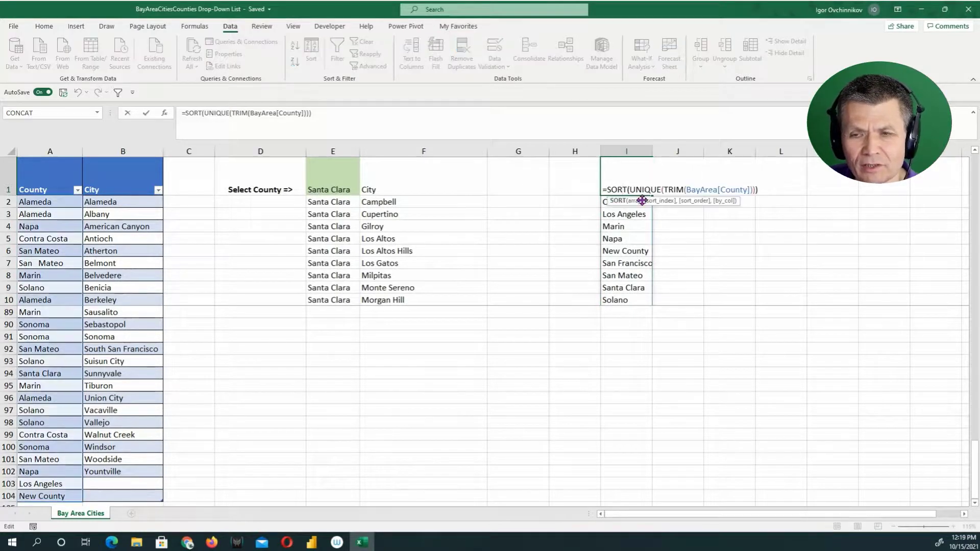
pyautogui.press('Escape')
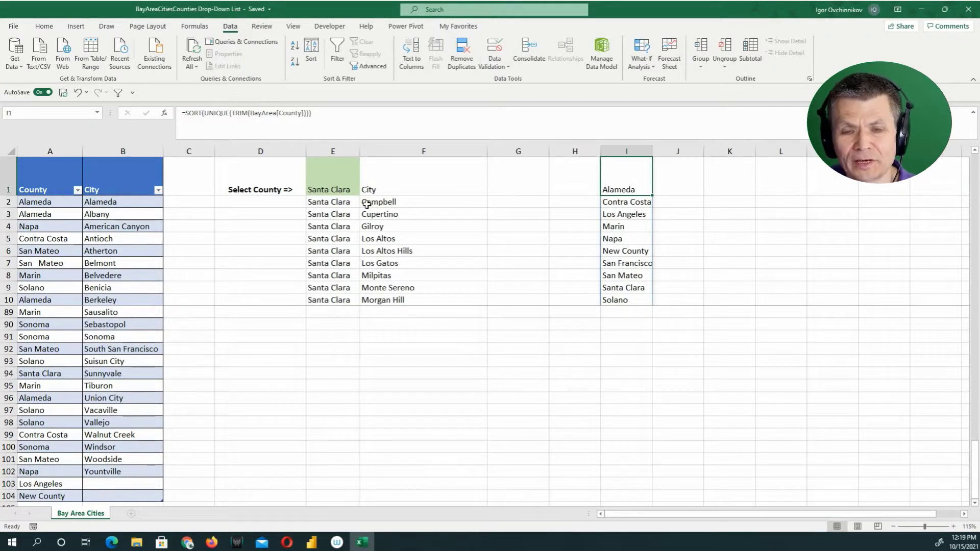
# - Enter 9 in E8 inside the FILTER formula's spill range, then clear that cell again
pyautogui.click(351, 275)
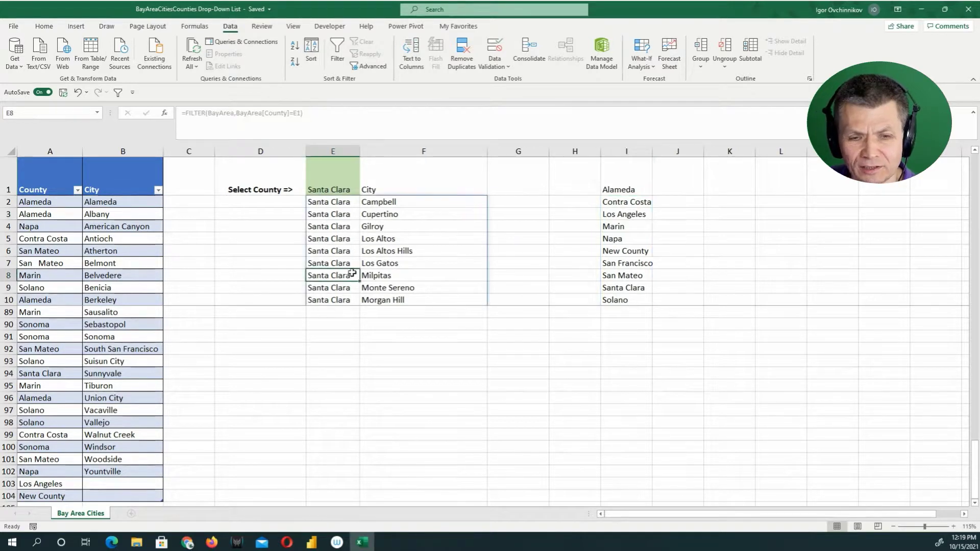
pyautogui.write('9')
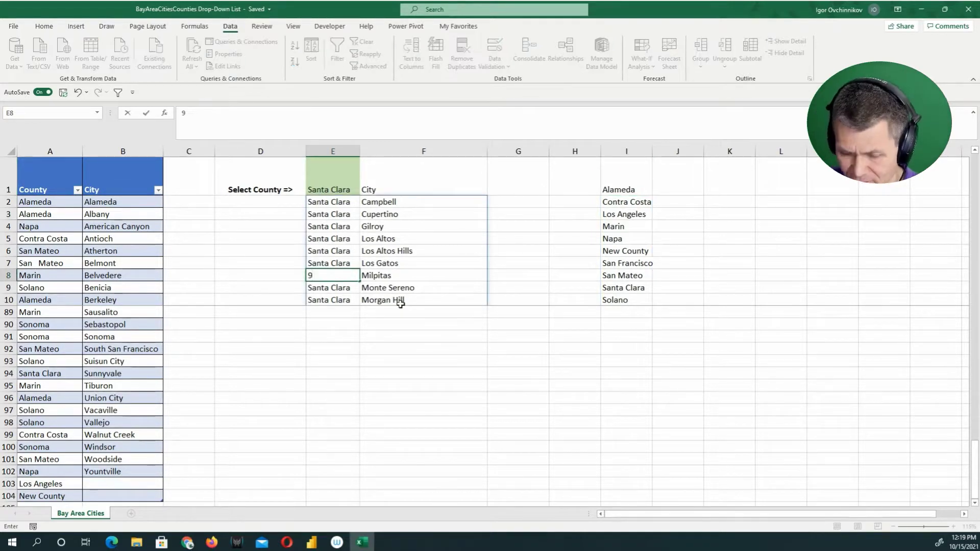
pyautogui.press('Return')
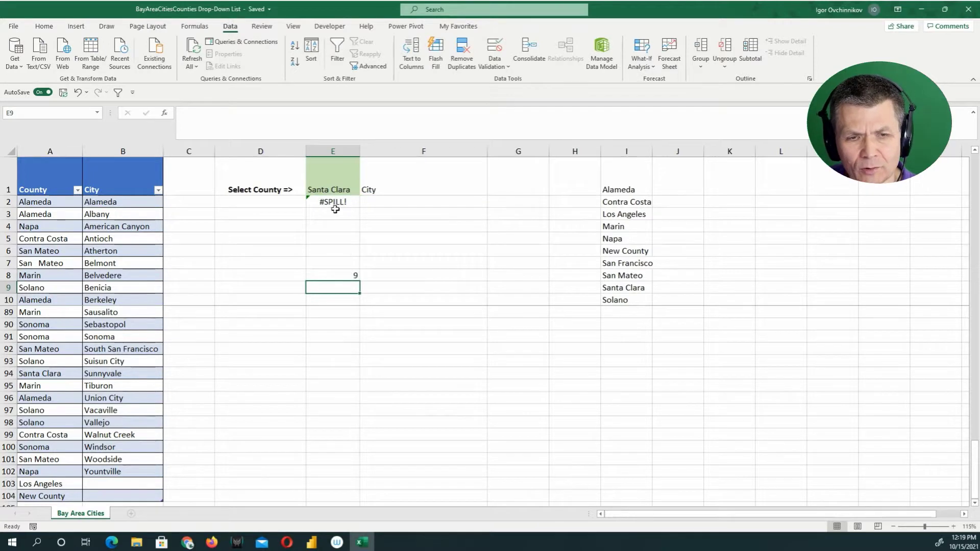
pyautogui.click(350, 278)
pyautogui.press('Delete')
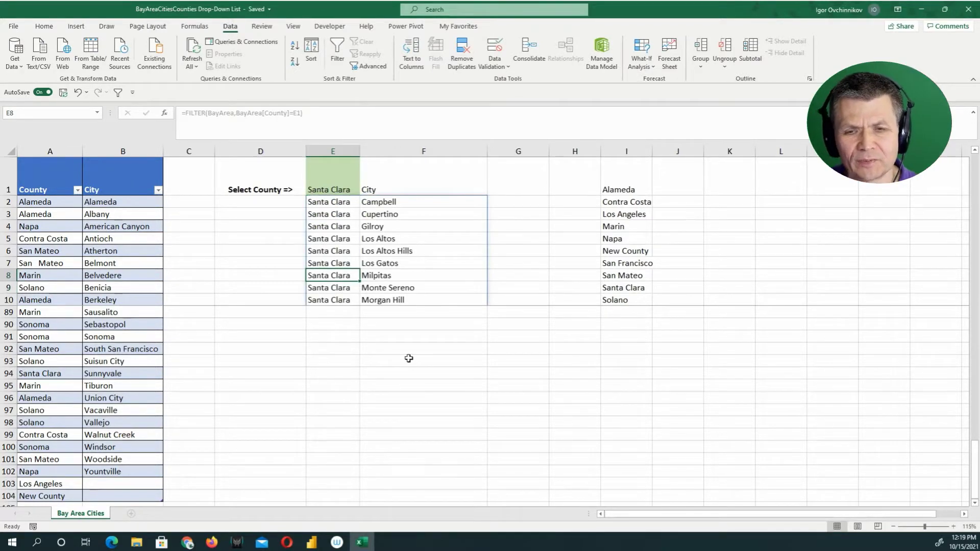